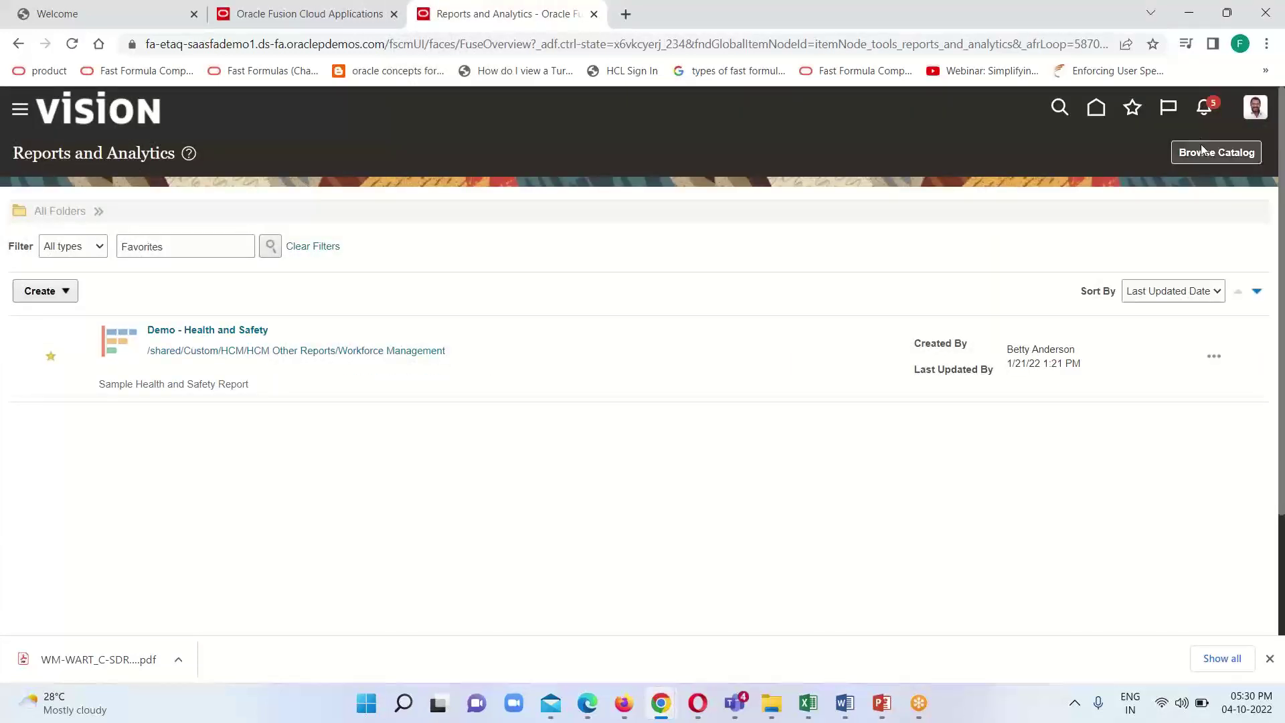
# Open Browse Catalog to show the Custom My Data catalog in a new tab
pyautogui.click(1196, 154)
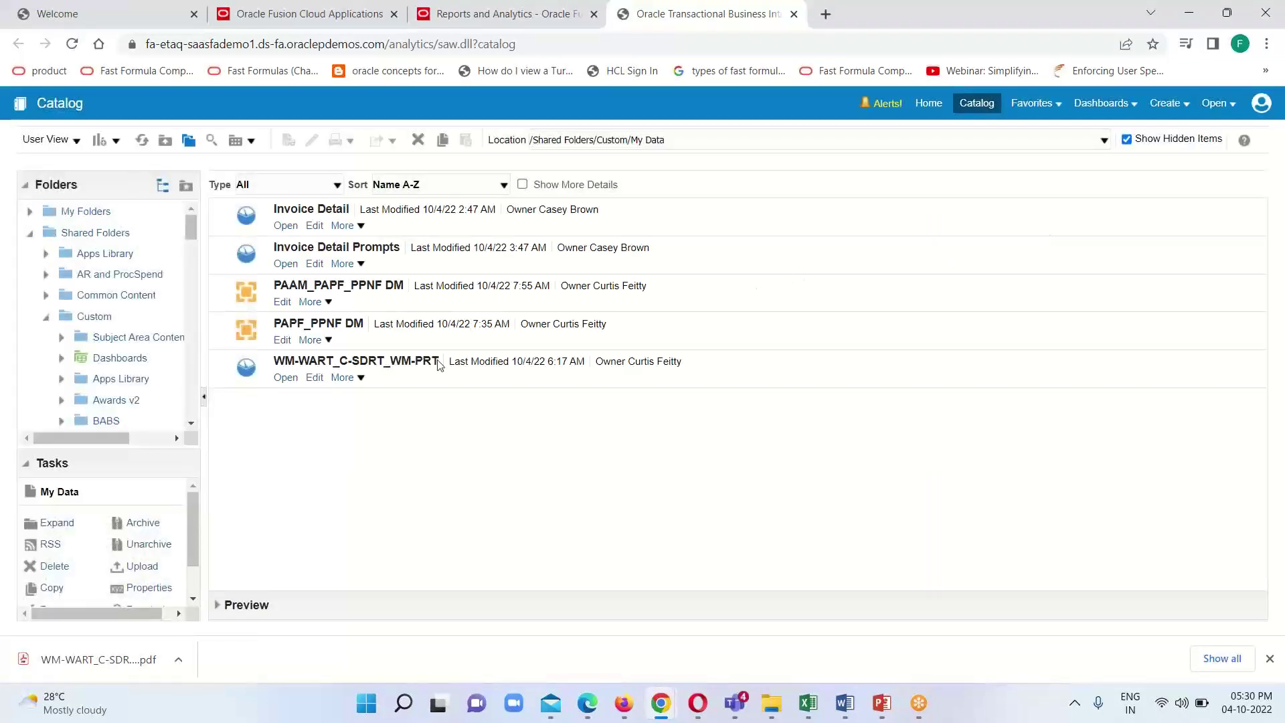
# Go to the empty Shared Folders/Custom/My Data1 folder and bring up the Create menu
pyautogui.click(99, 317)
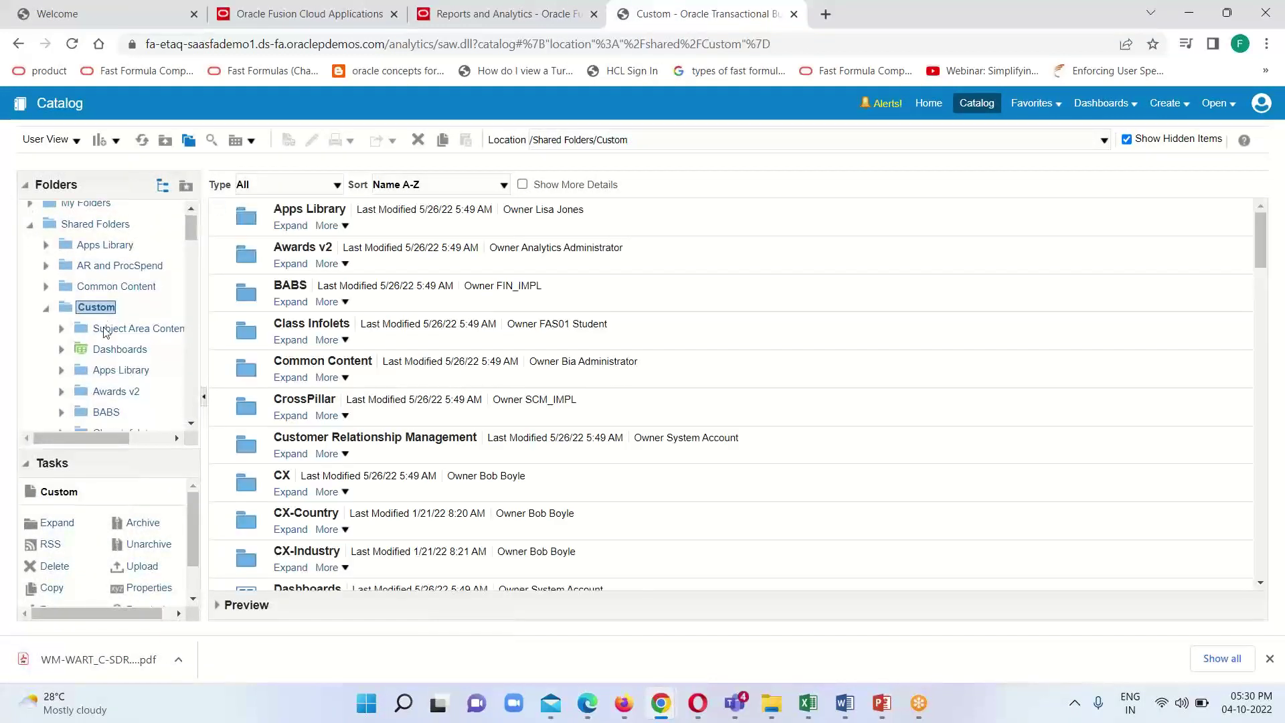
pyautogui.scroll(-5, 127, 331)
pyautogui.scroll(-10, 138, 336)
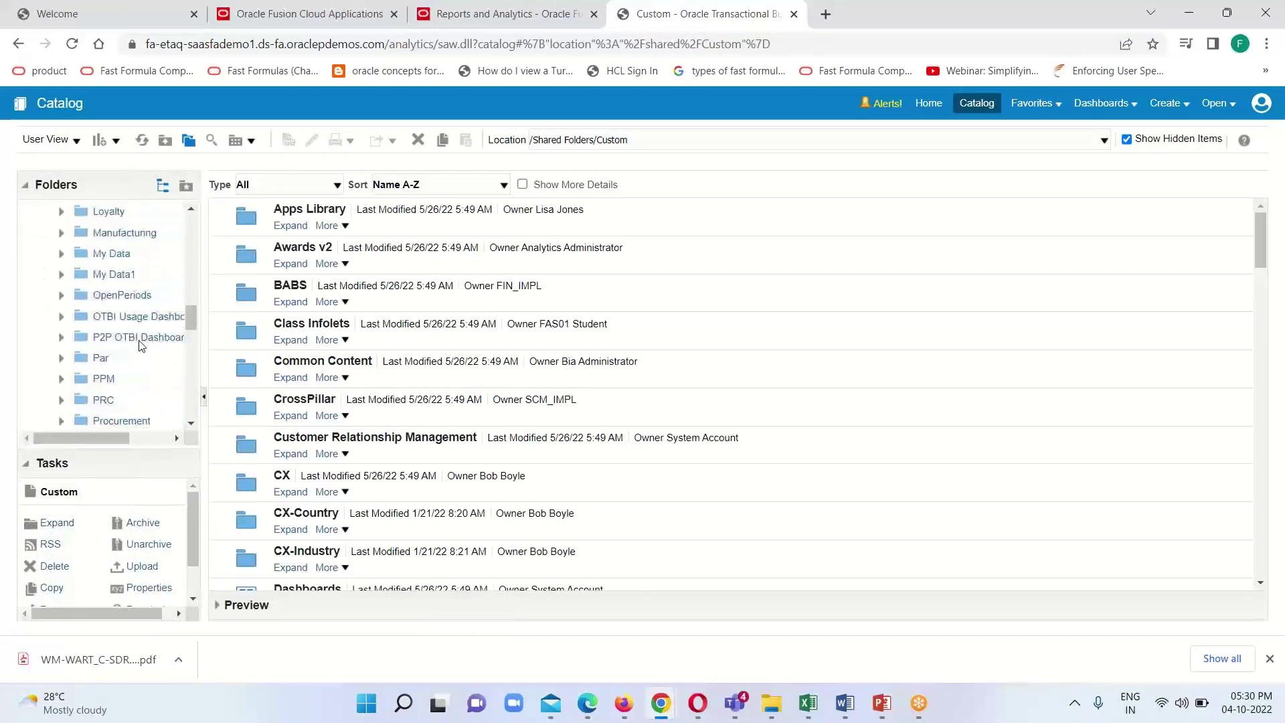
pyautogui.scroll(-5, 140, 344)
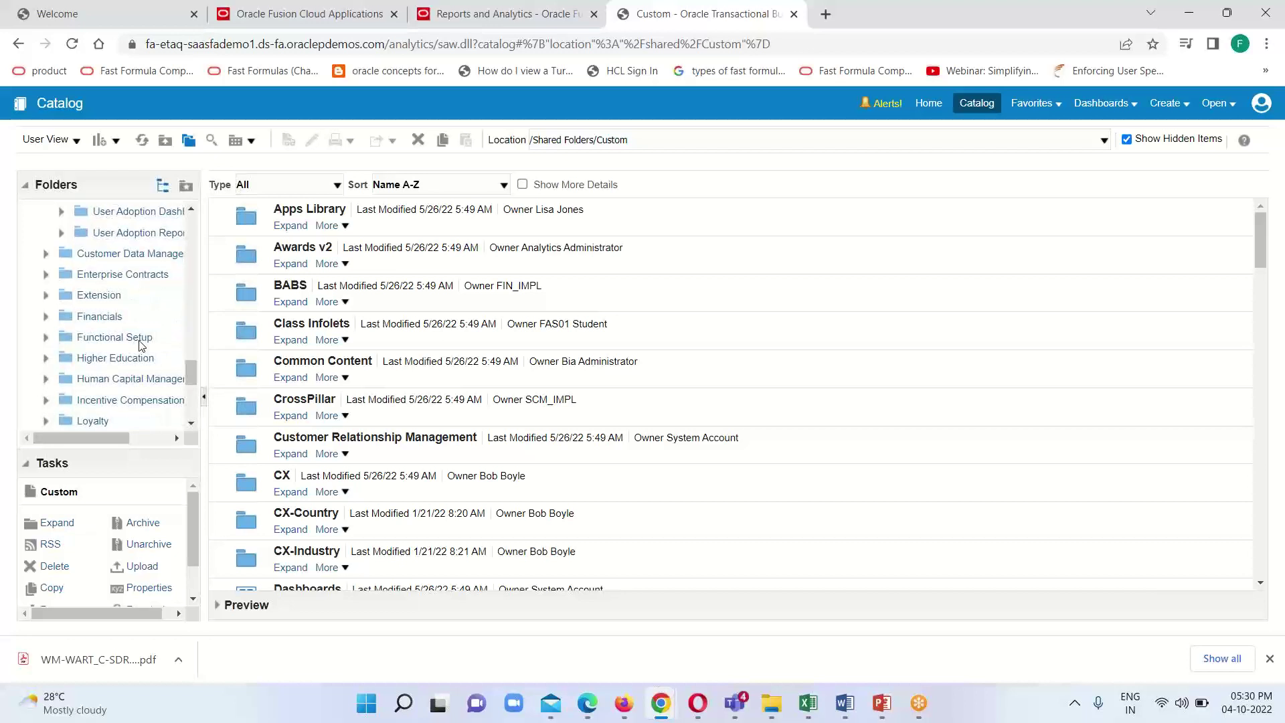
pyautogui.scroll(-5, 140, 344)
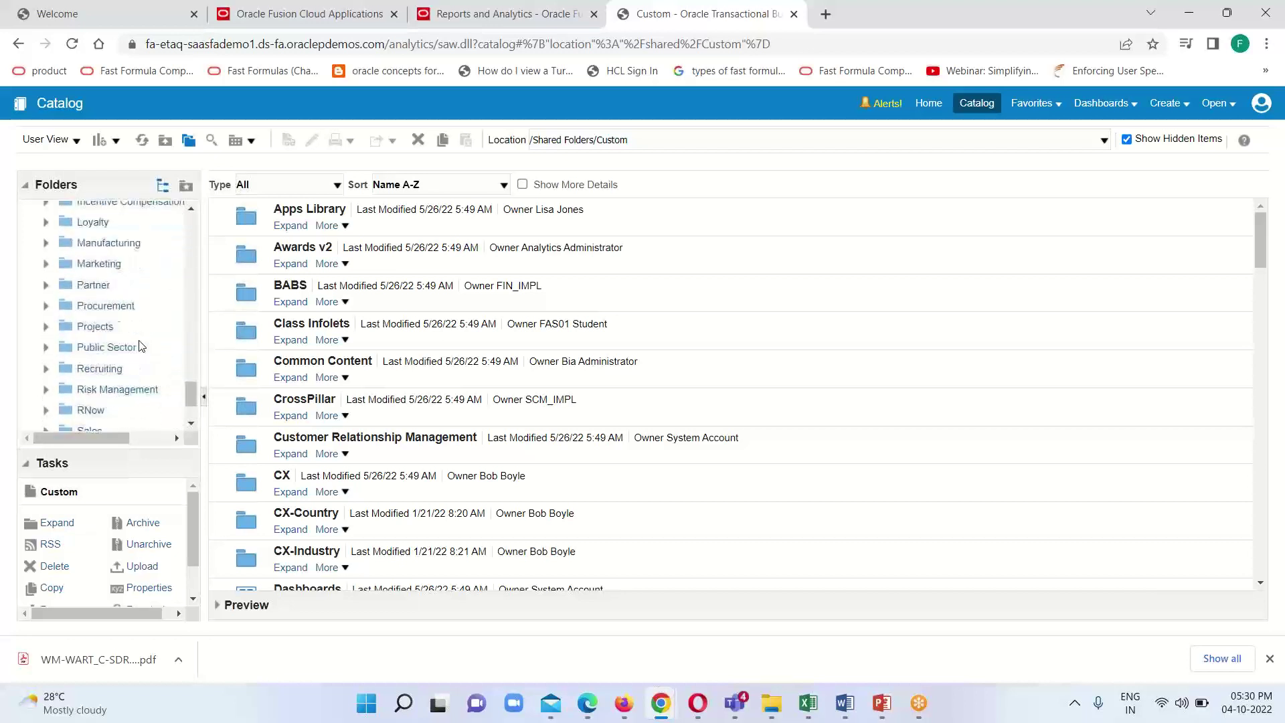
pyautogui.scroll(5, 141, 345)
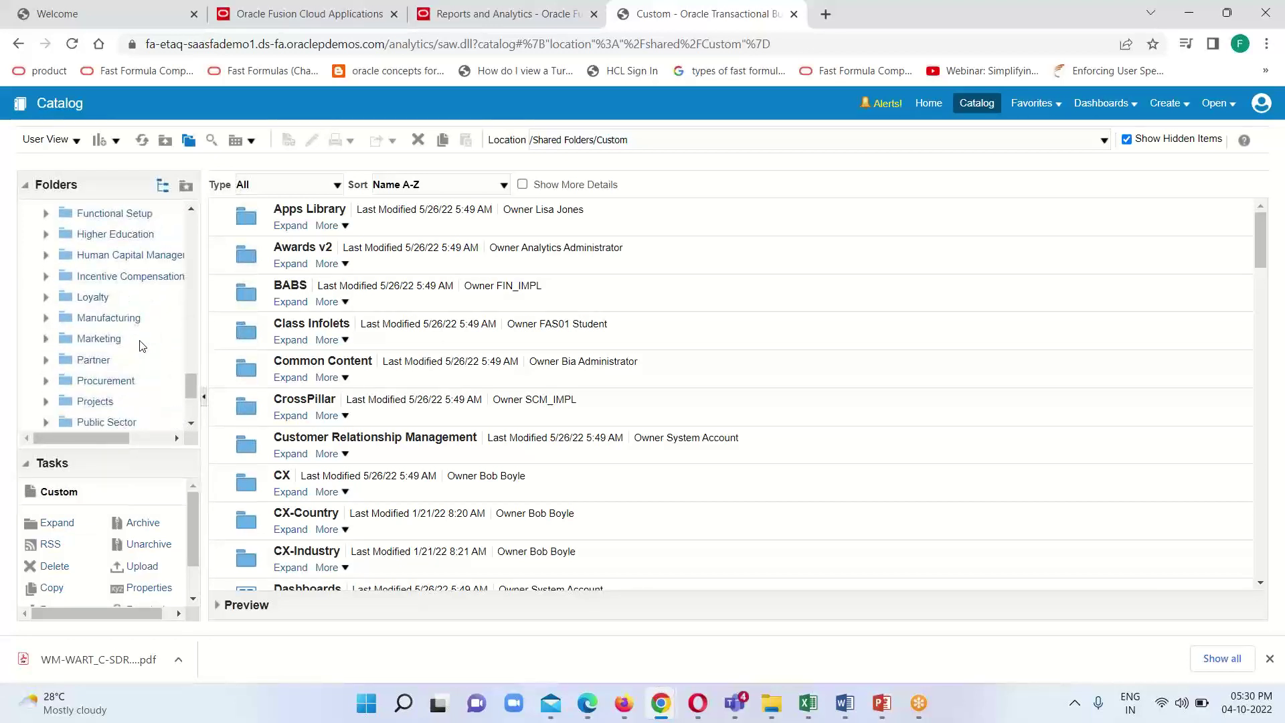
pyautogui.scroll(5, 141, 345)
pyautogui.scroll(-5, 141, 346)
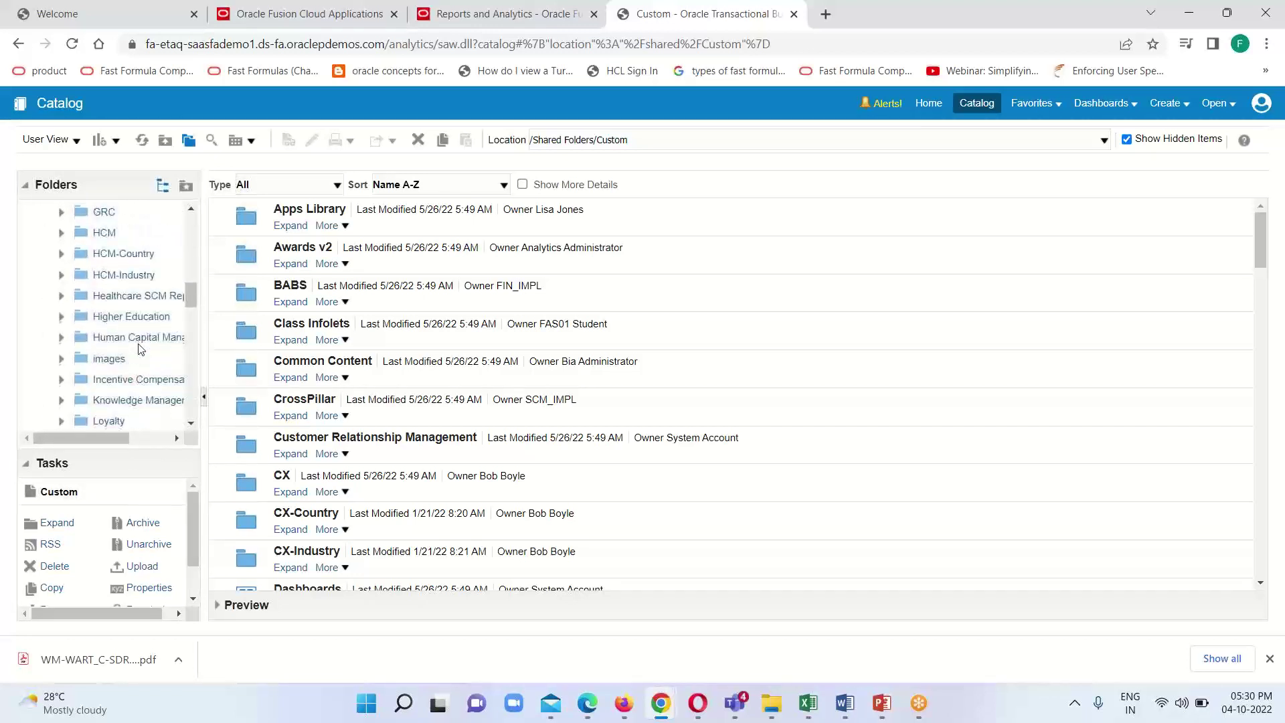
pyautogui.click(129, 318)
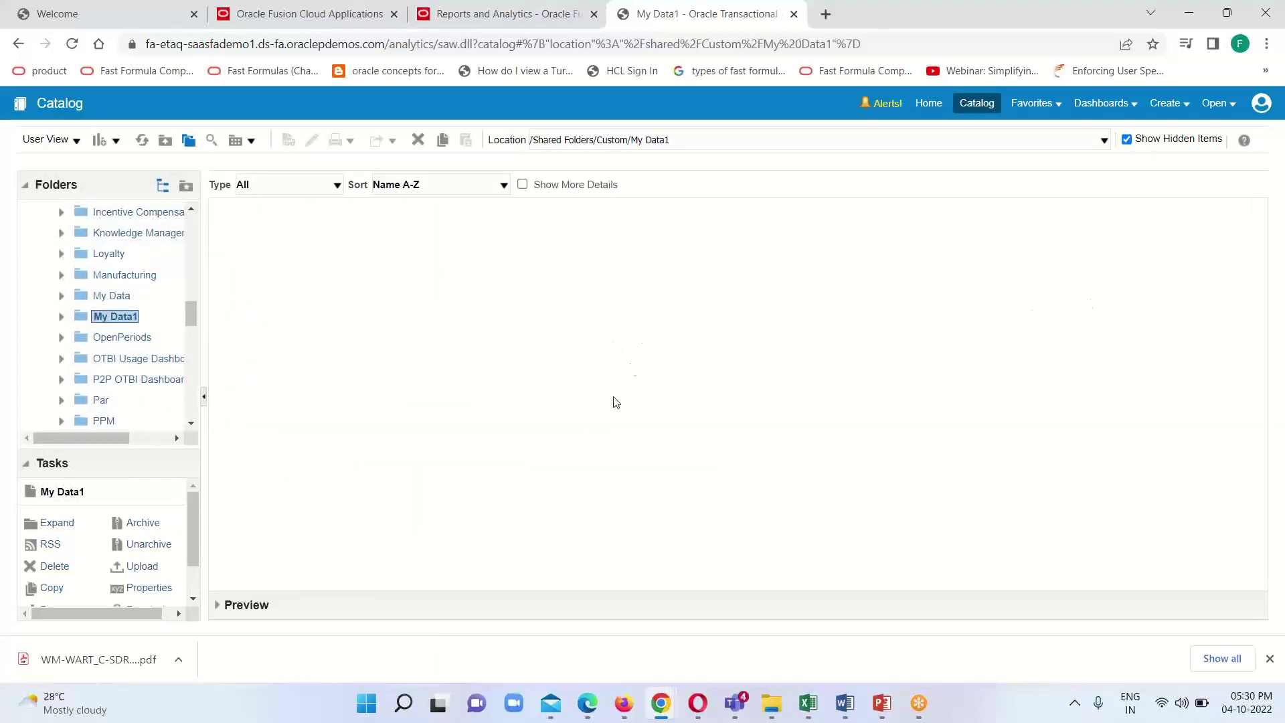
pyautogui.click(1174, 106)
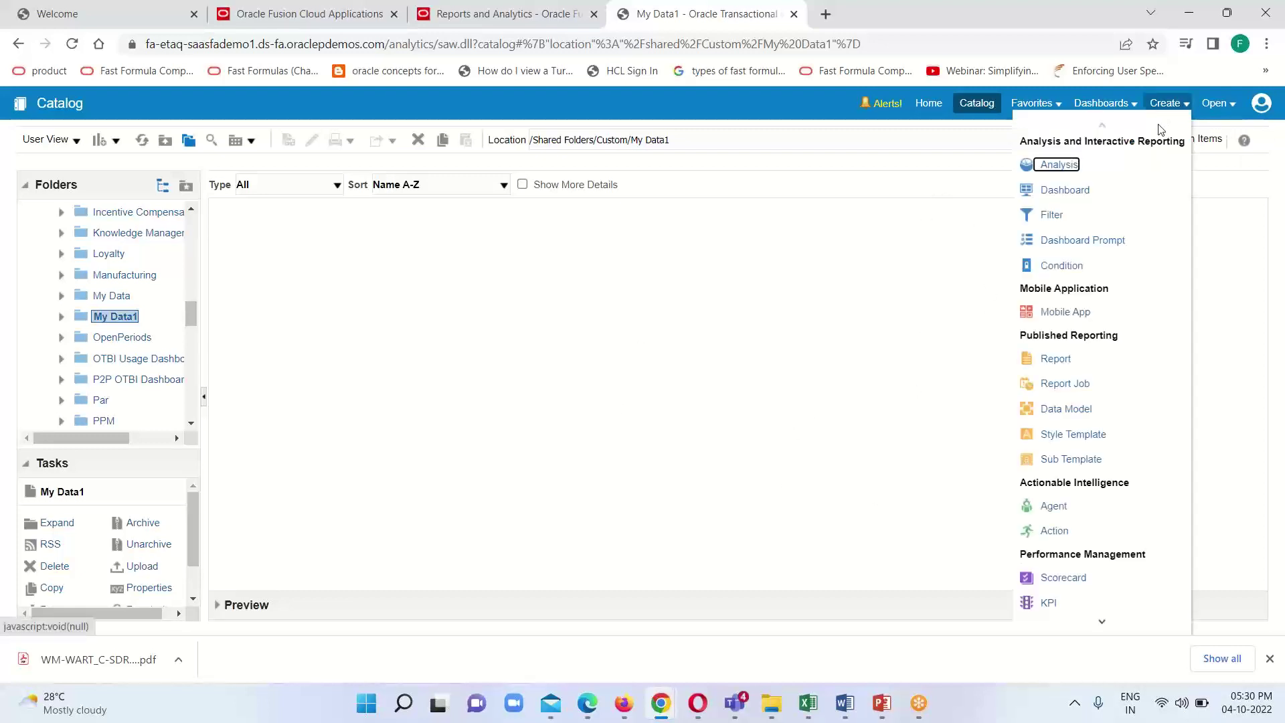
# Create a new data model and add a SQL Query data set to it
pyautogui.click(1068, 412)
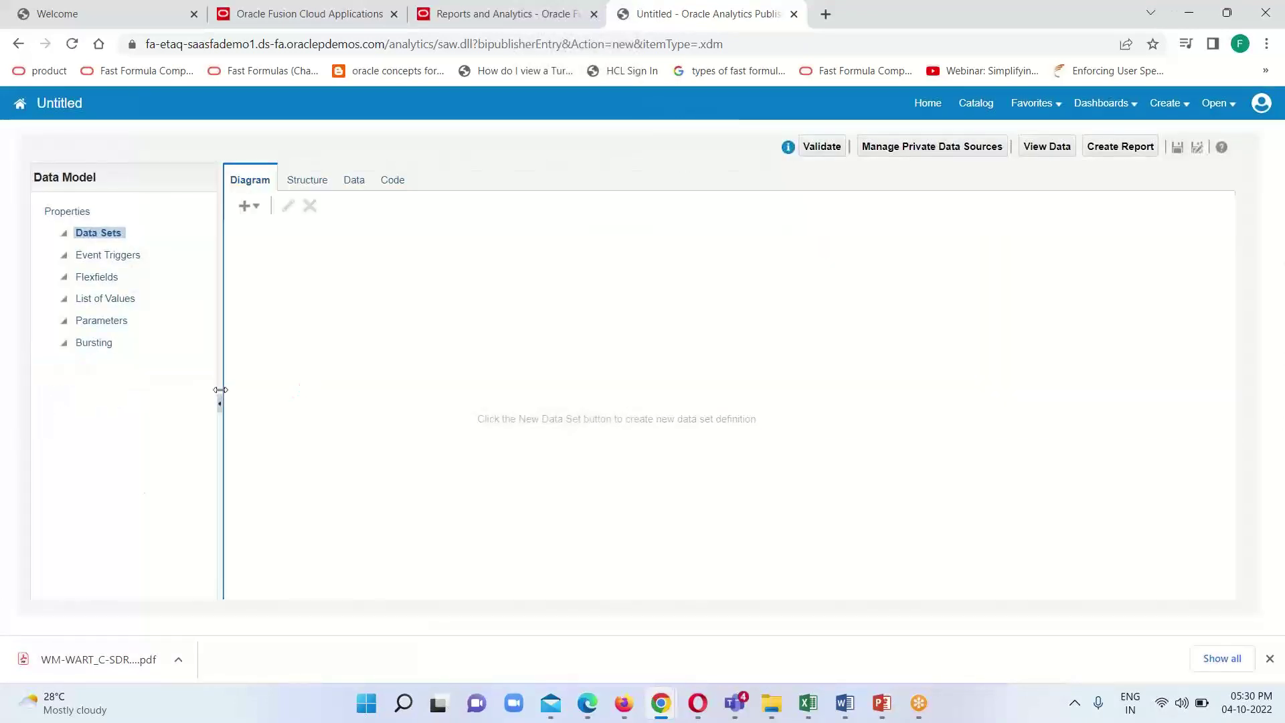
pyautogui.click(259, 209)
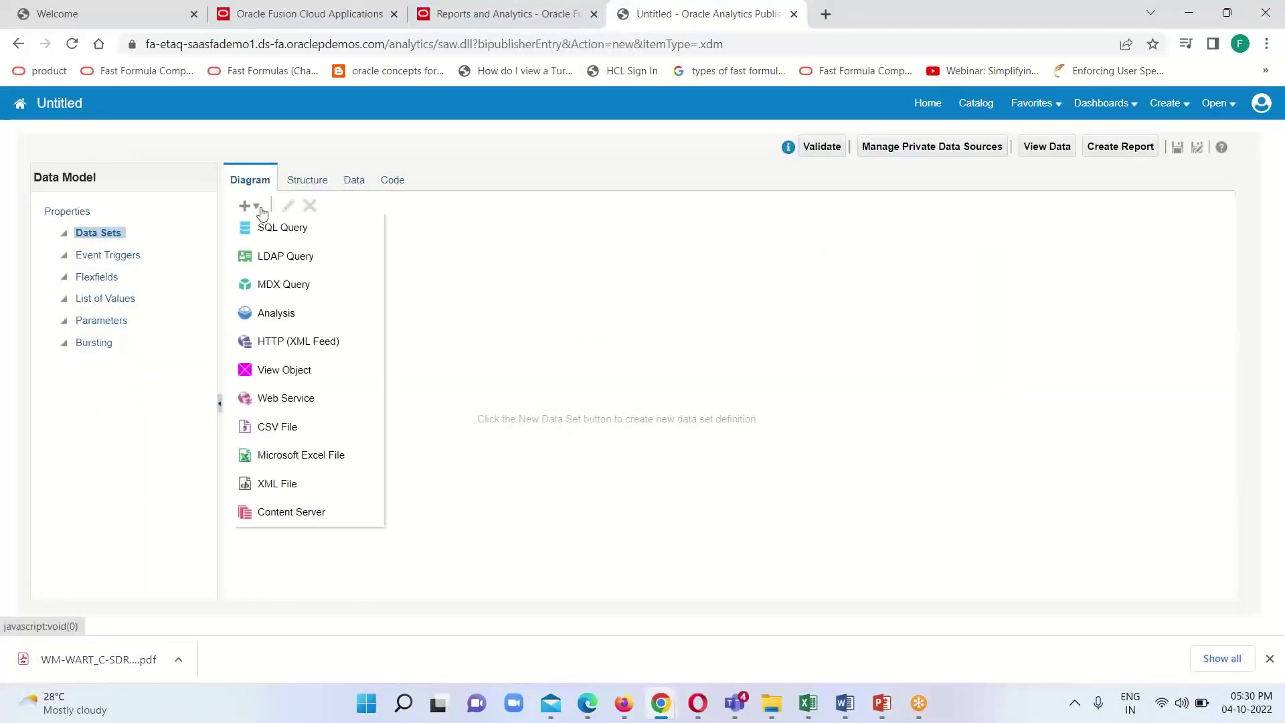
pyautogui.click(277, 227)
pyautogui.click(569, 243)
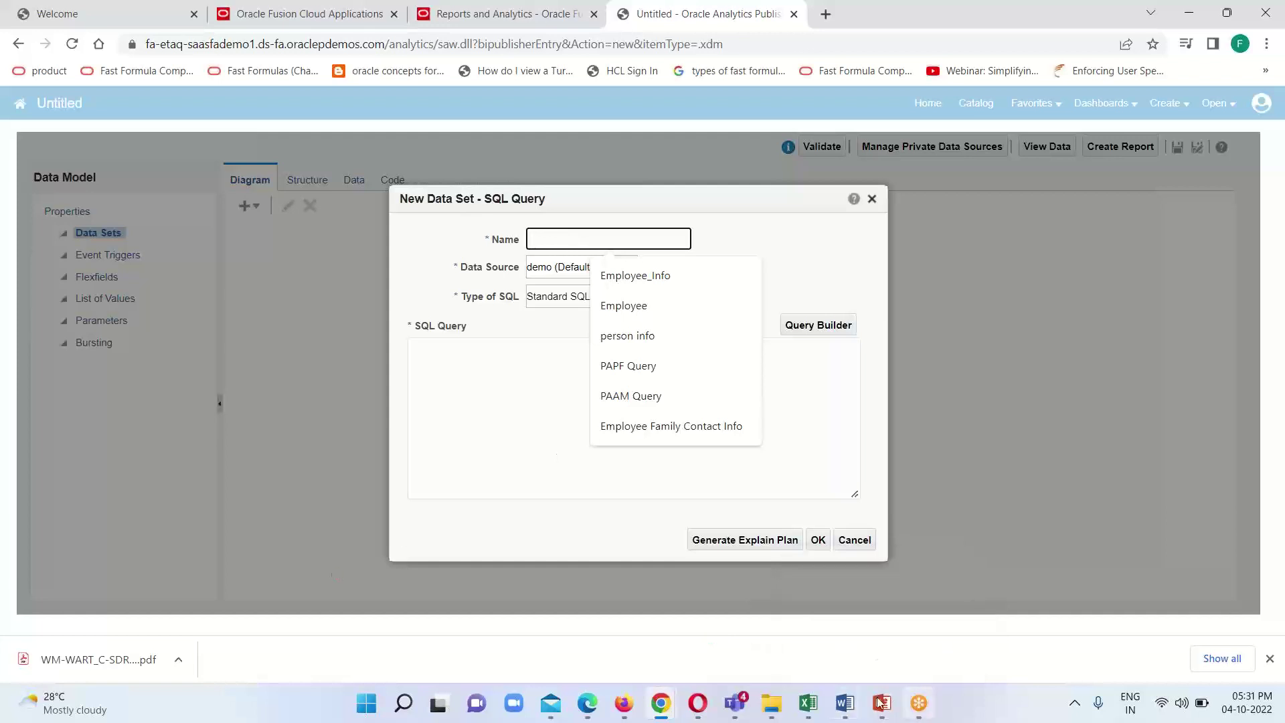
# Check the SQL queries in the Word document, then return to the data set dialog
pyautogui.moveTo(843, 704)
pyautogui.click(767, 606)
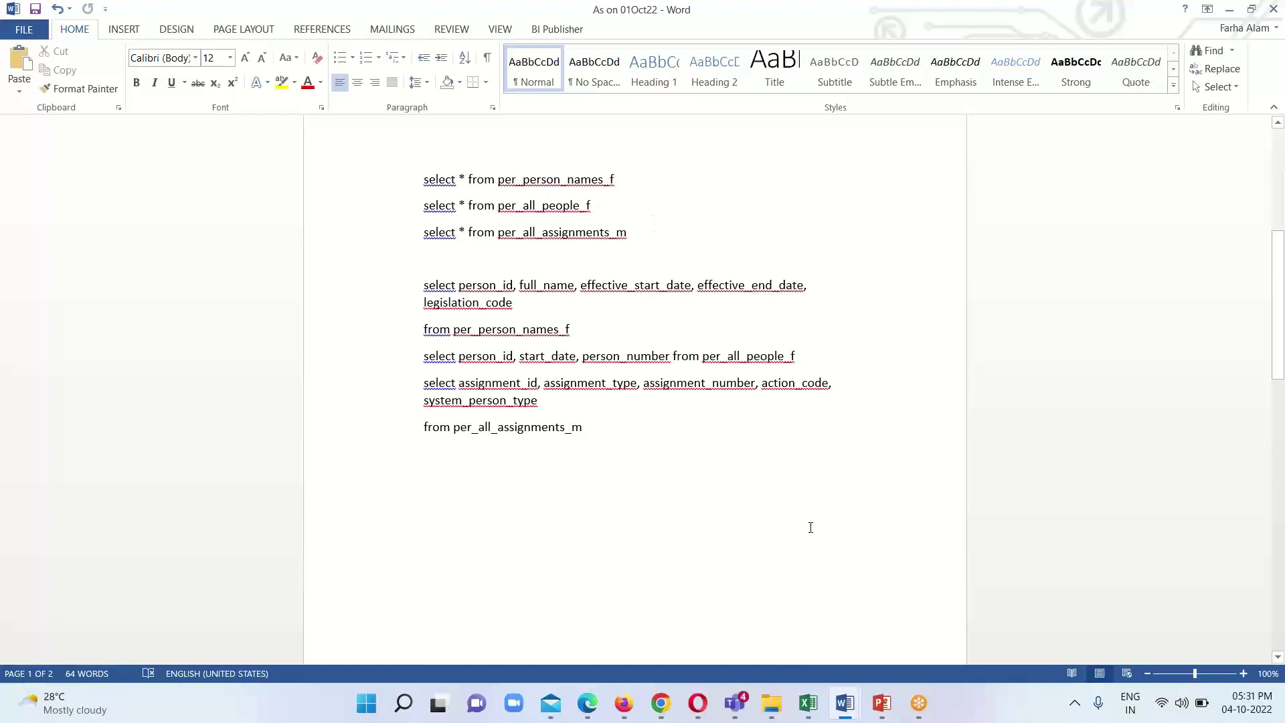
pyautogui.moveTo(654, 708)
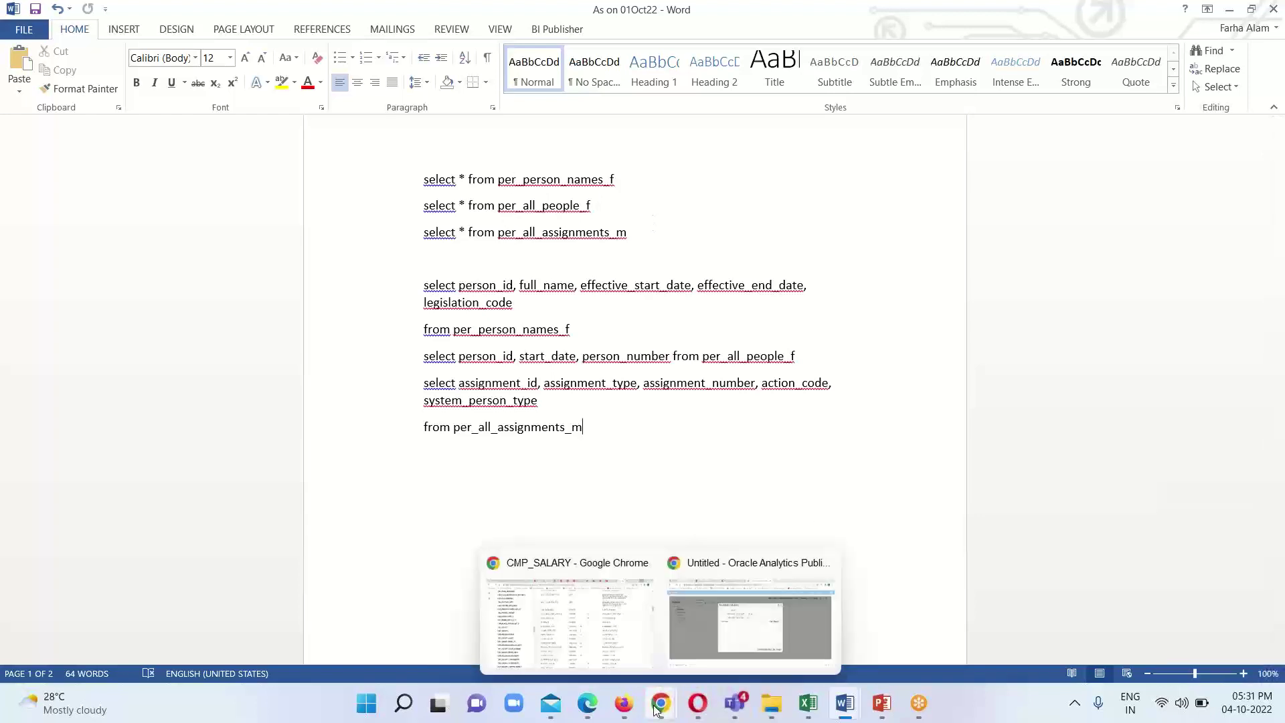
pyautogui.click(727, 652)
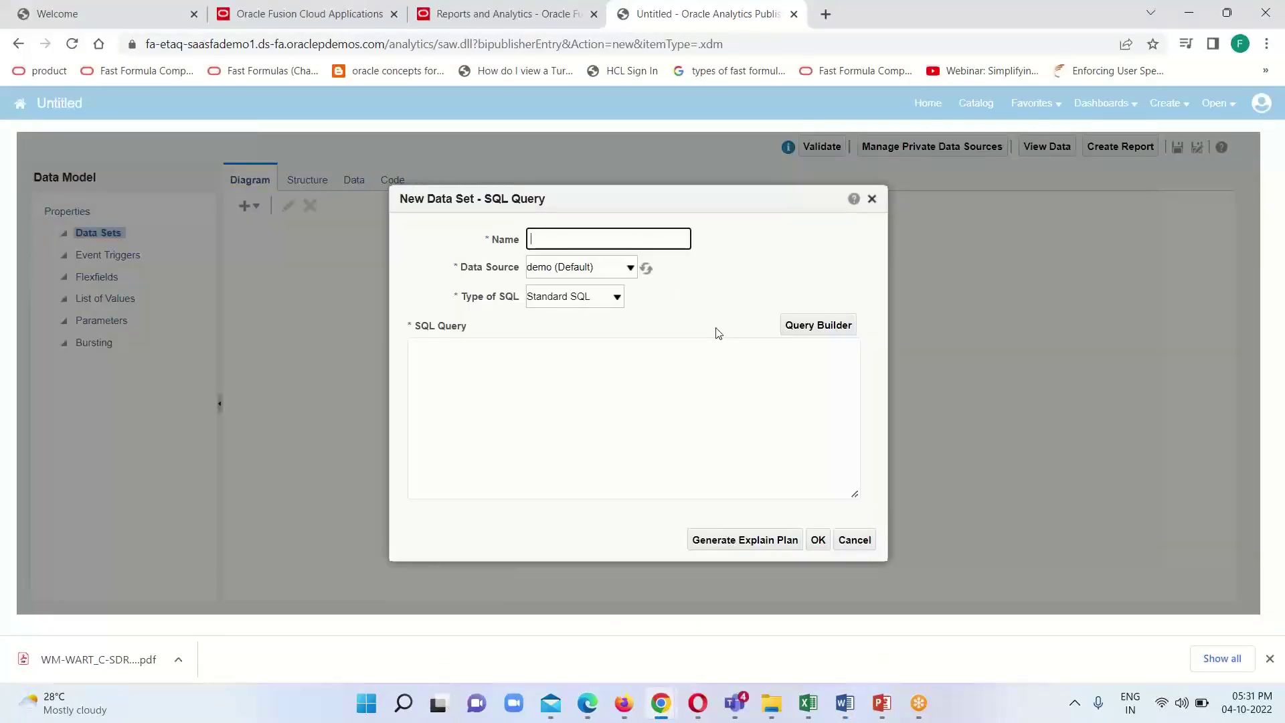
# Name the data set PPNF DS and set its data source to ApplicationDB_HCM
pyautogui.write('PPNF')
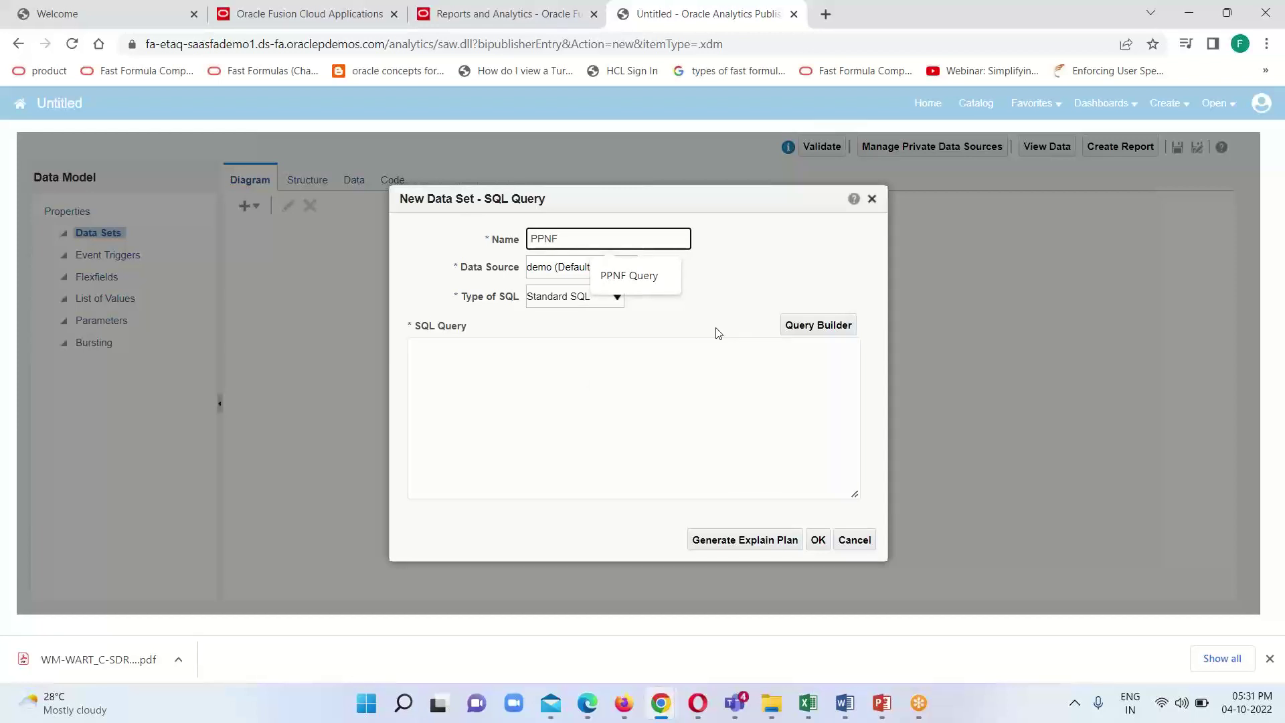
pyautogui.write(' DS')
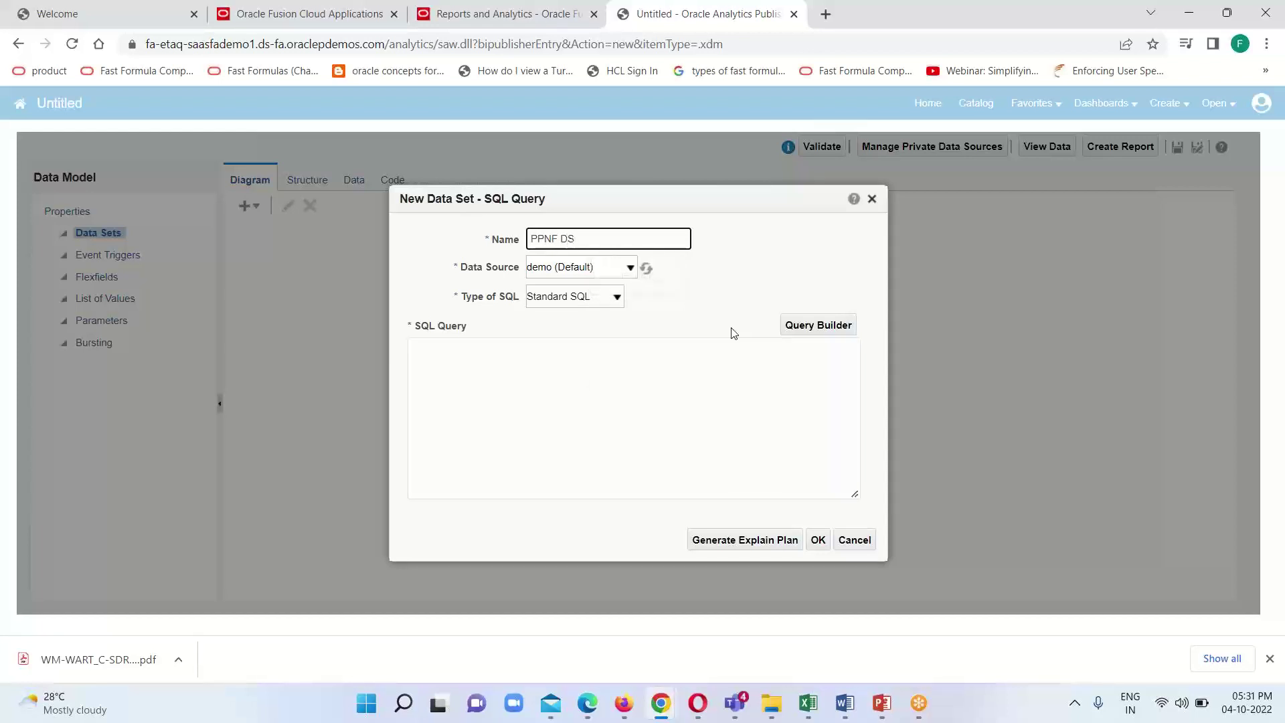
pyautogui.click(627, 268)
pyautogui.click(616, 326)
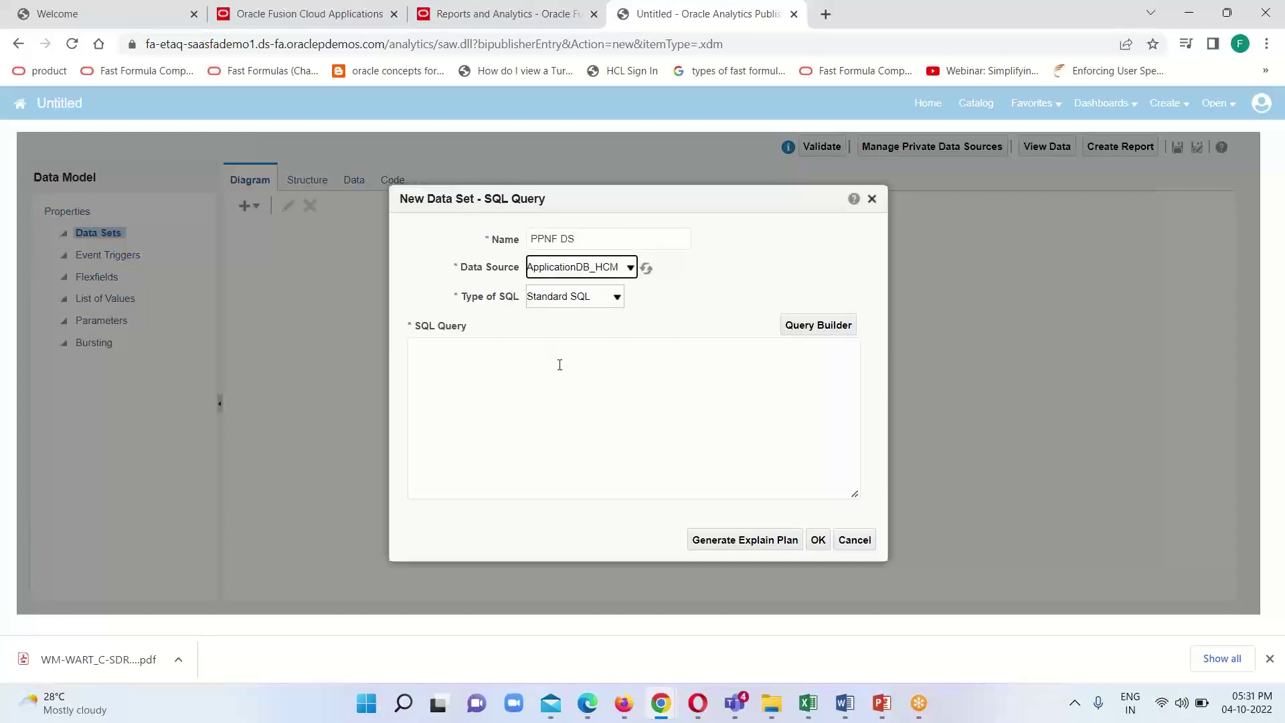
pyautogui.click(530, 368)
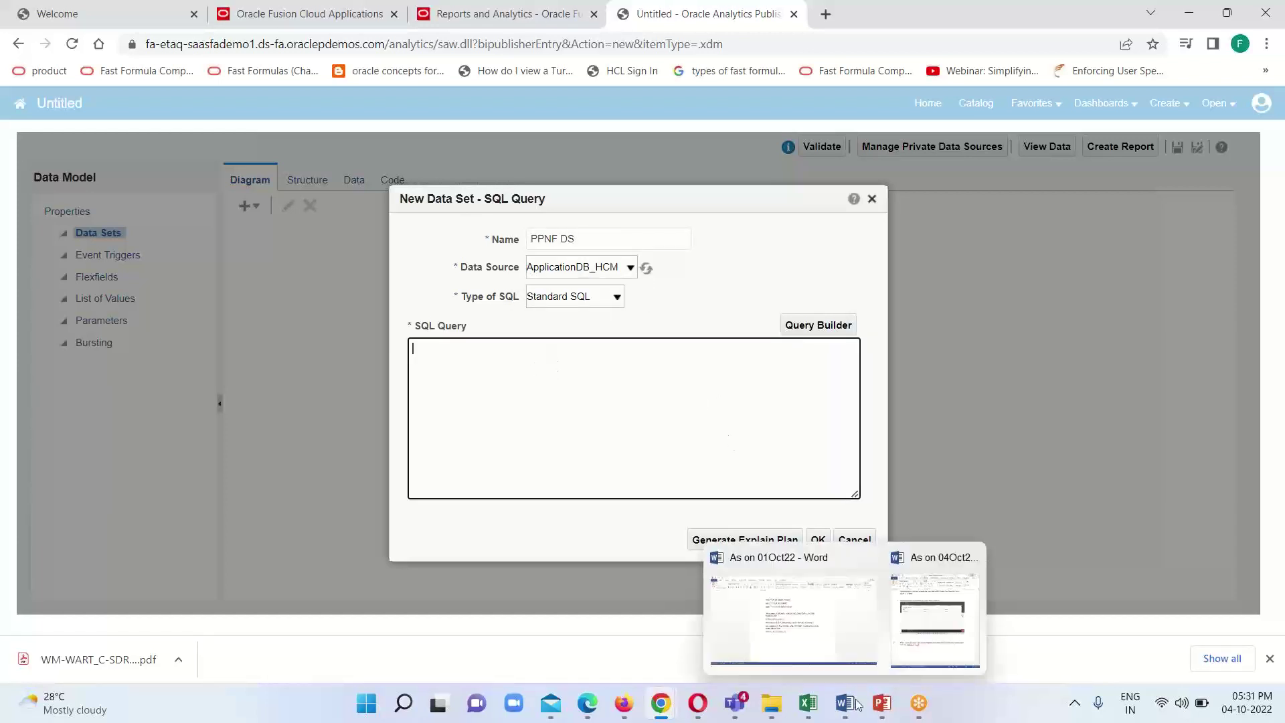
# Copy the two-line per_person_names_f query from the Word document
pyautogui.moveTo(847, 699)
pyautogui.click(796, 610)
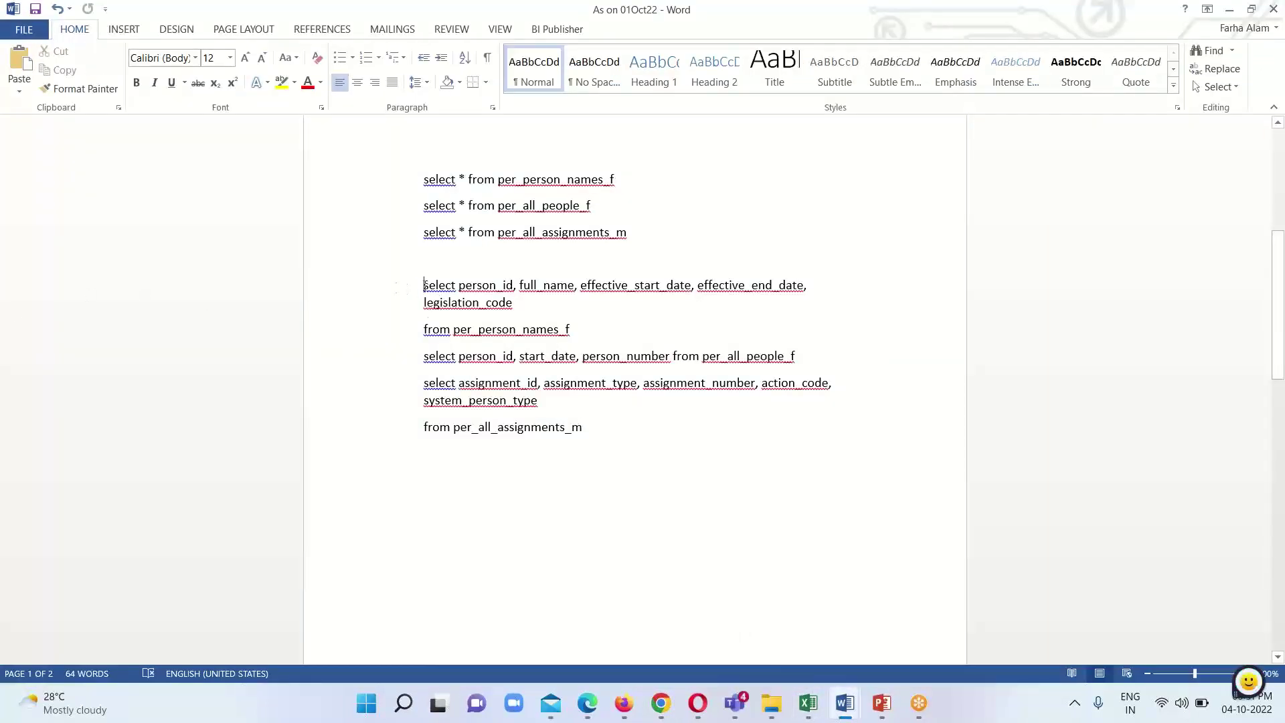
pyautogui.moveTo(424, 286); pyautogui.dragTo(568, 330)
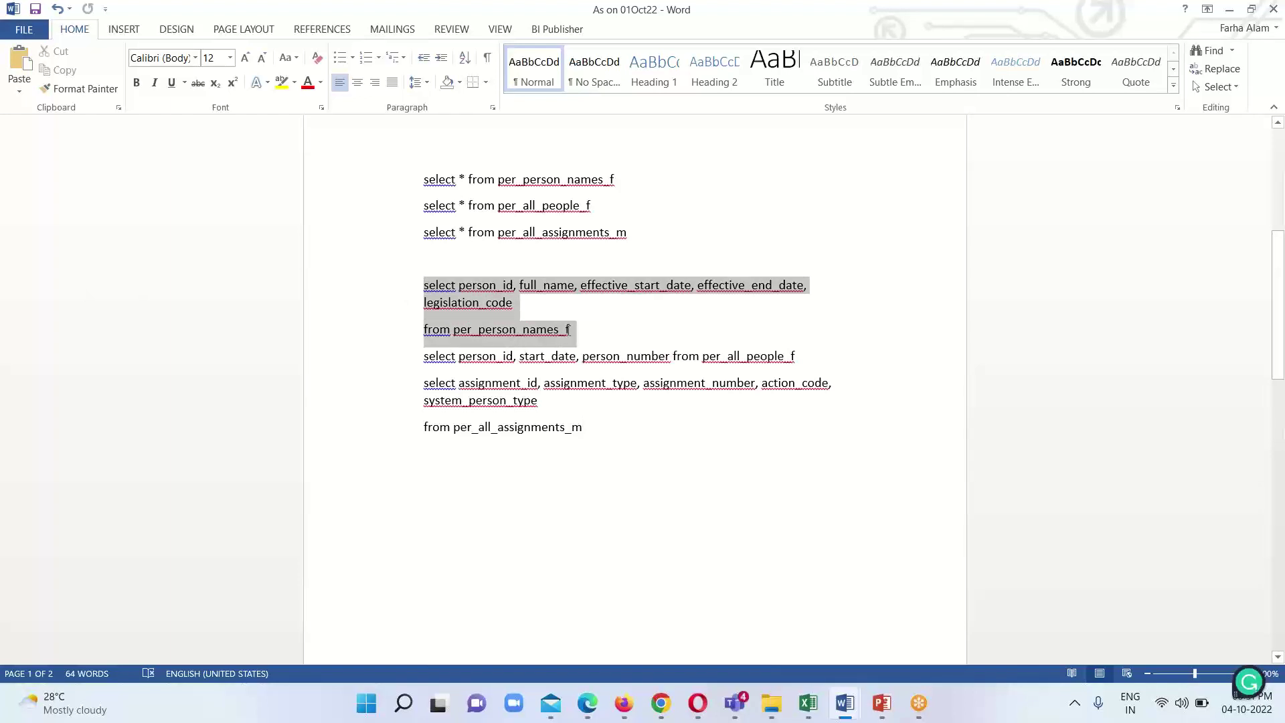
pyautogui.rightClick(467, 300)
pyautogui.click(502, 332)
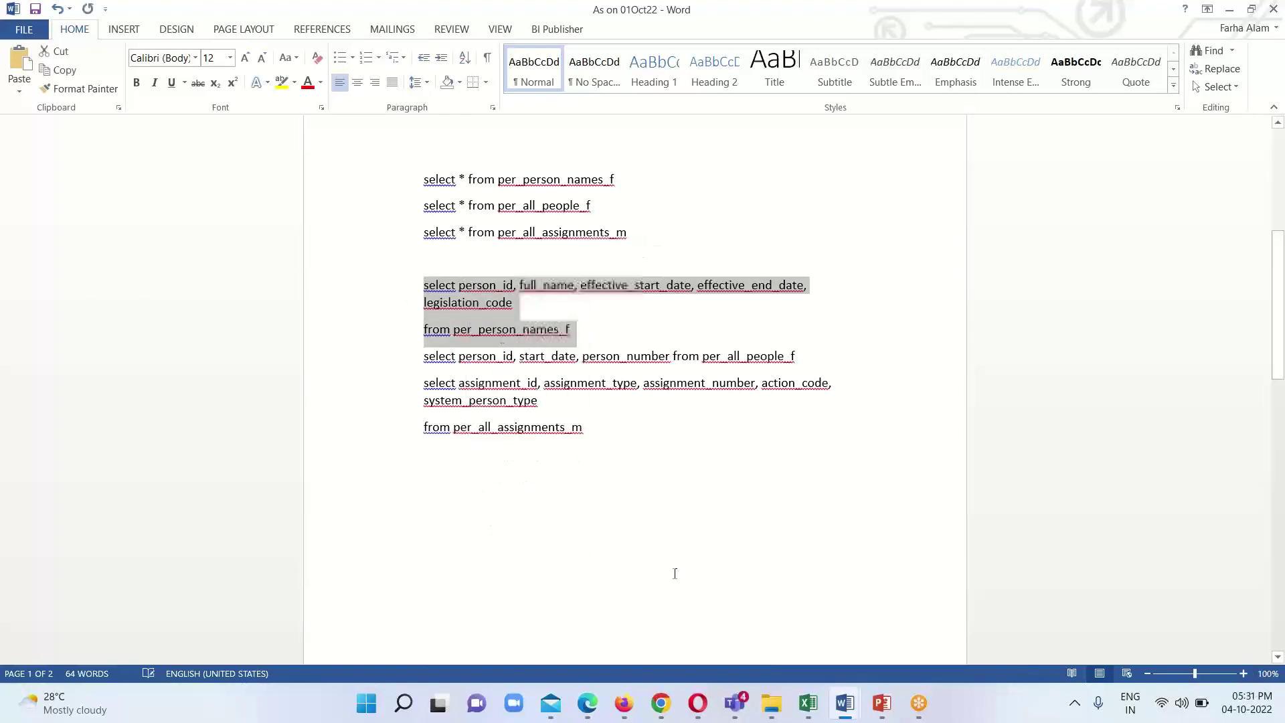
# Paste the query into the SQL Query box and confirm the PPNF DS data set
pyautogui.moveTo(660, 702)
pyautogui.click(749, 550)
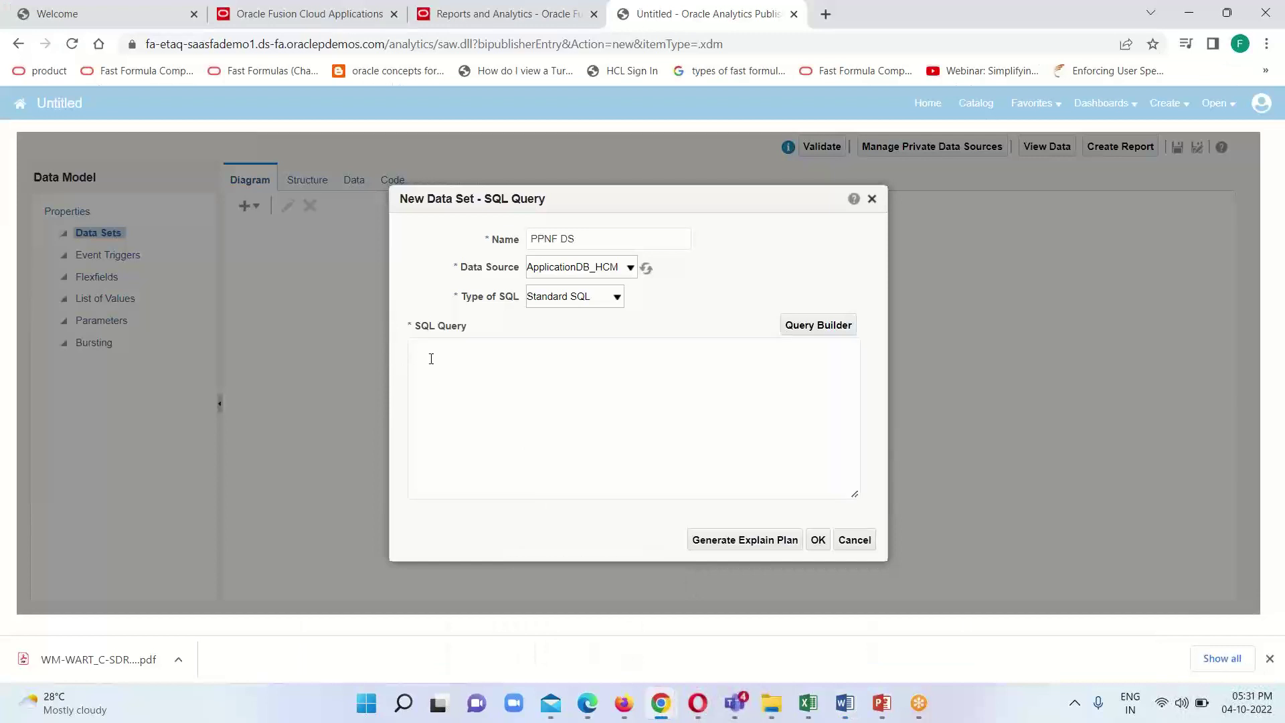
pyautogui.rightClick(431, 359)
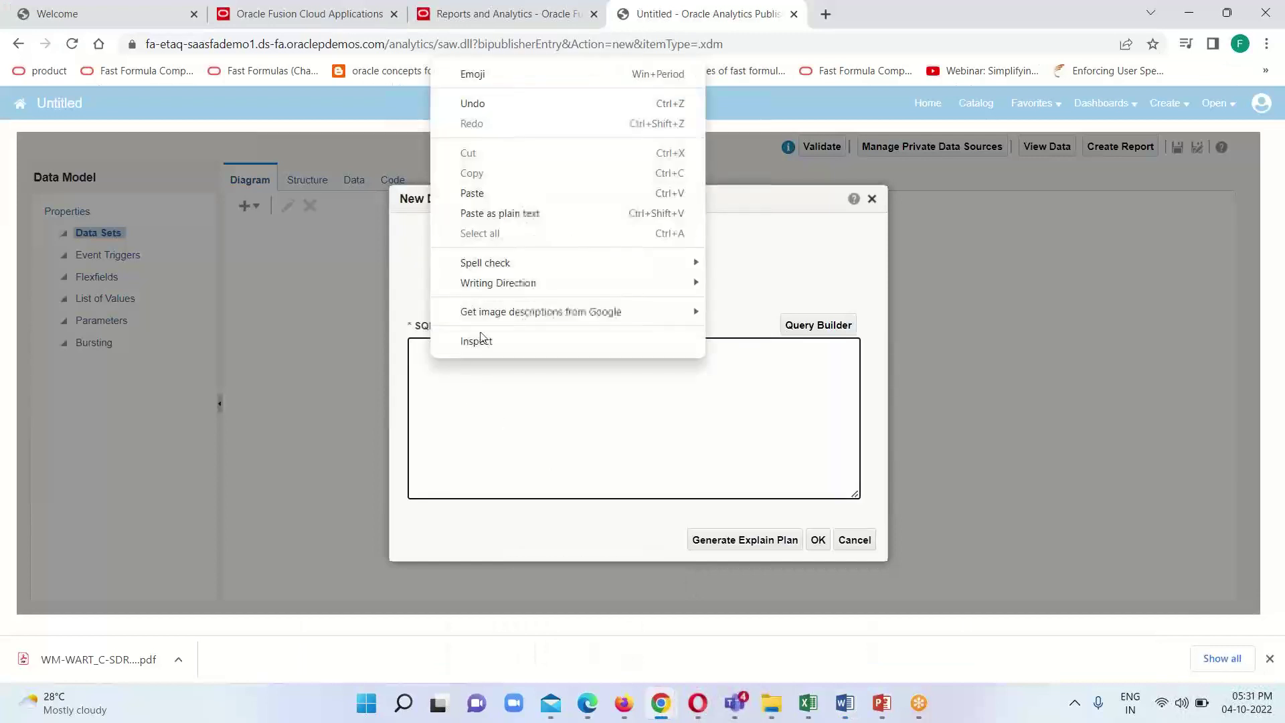
pyautogui.click(473, 192)
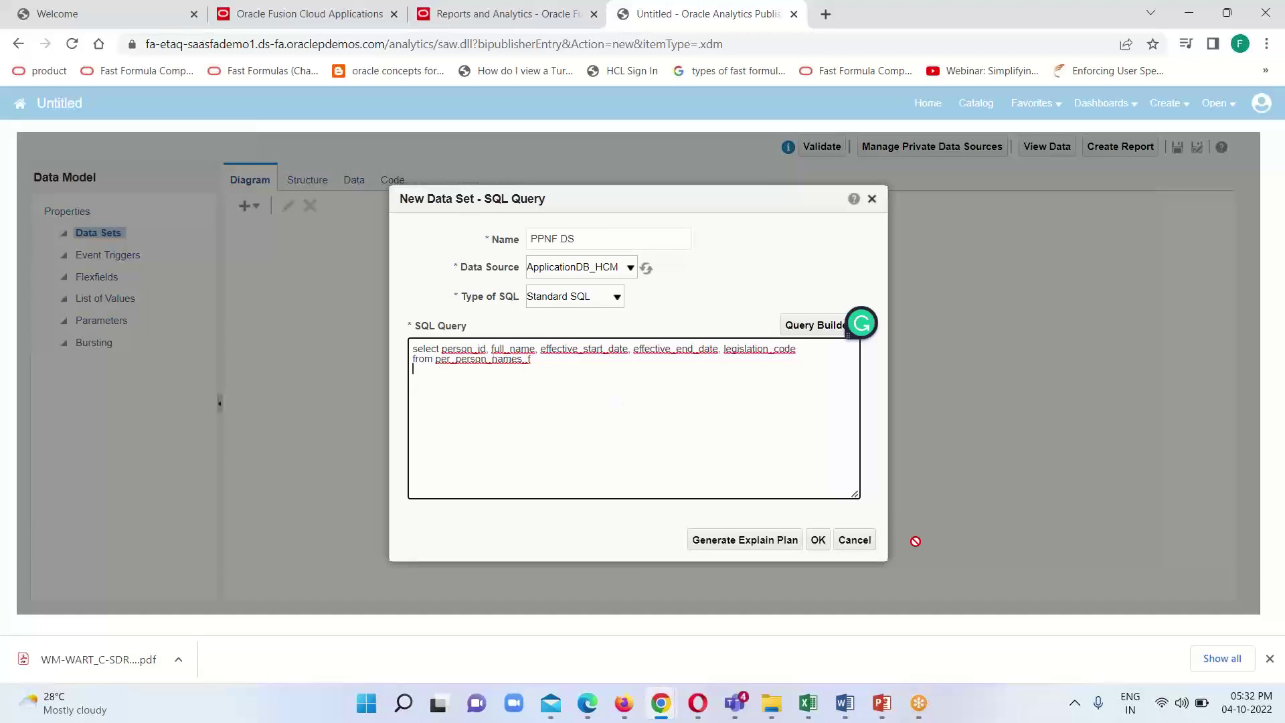
pyautogui.click(817, 539)
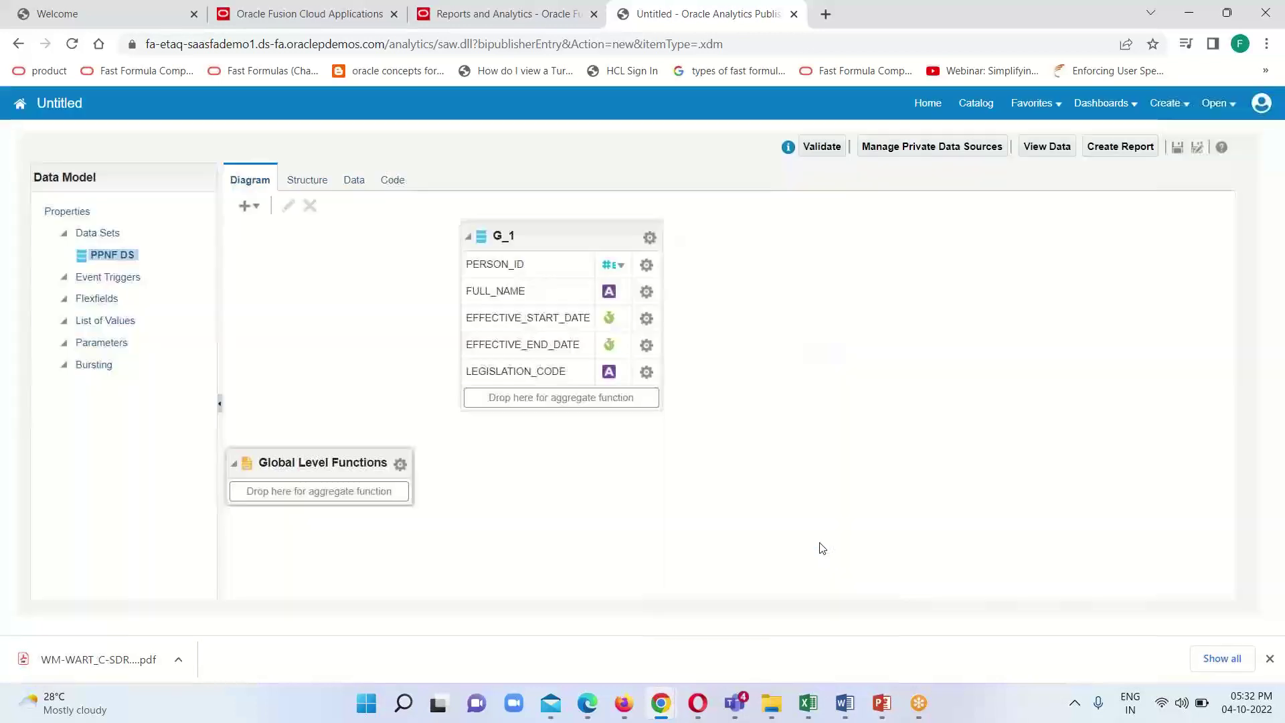
# Preview the G_1 person records returned by PPNF DS
pyautogui.click(582, 235)
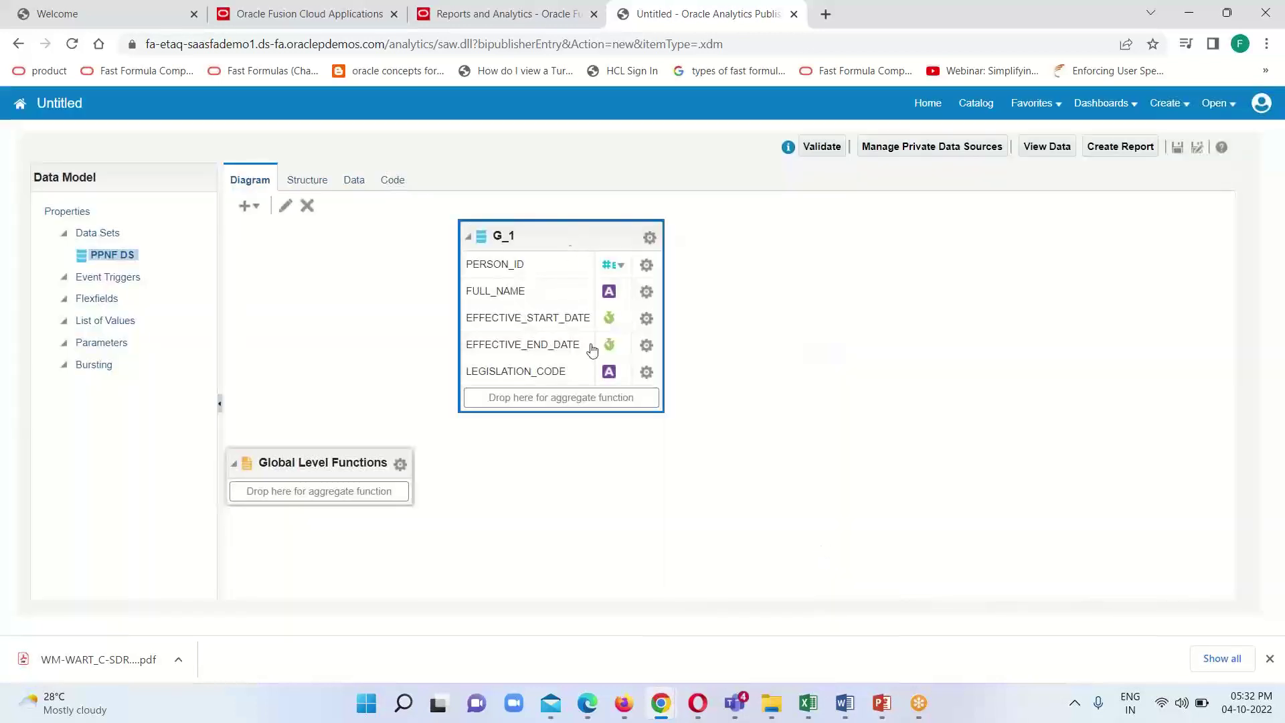
pyautogui.click(1047, 146)
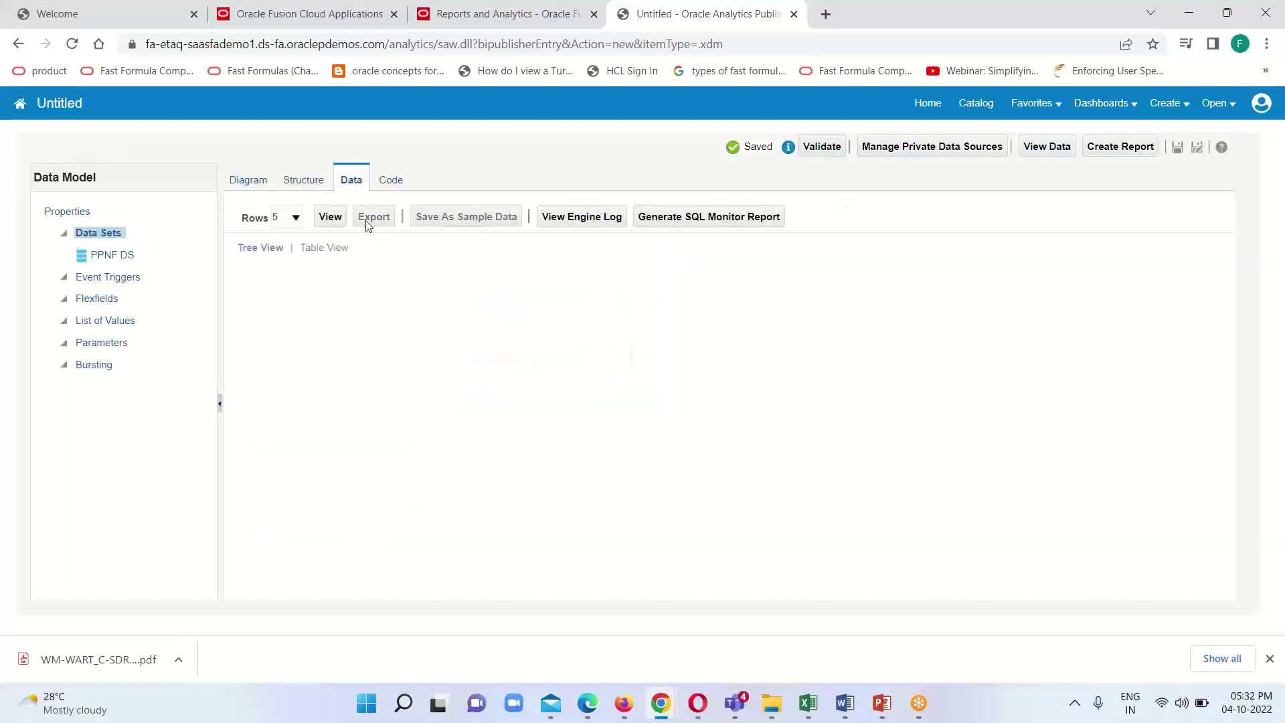
pyautogui.click(328, 215)
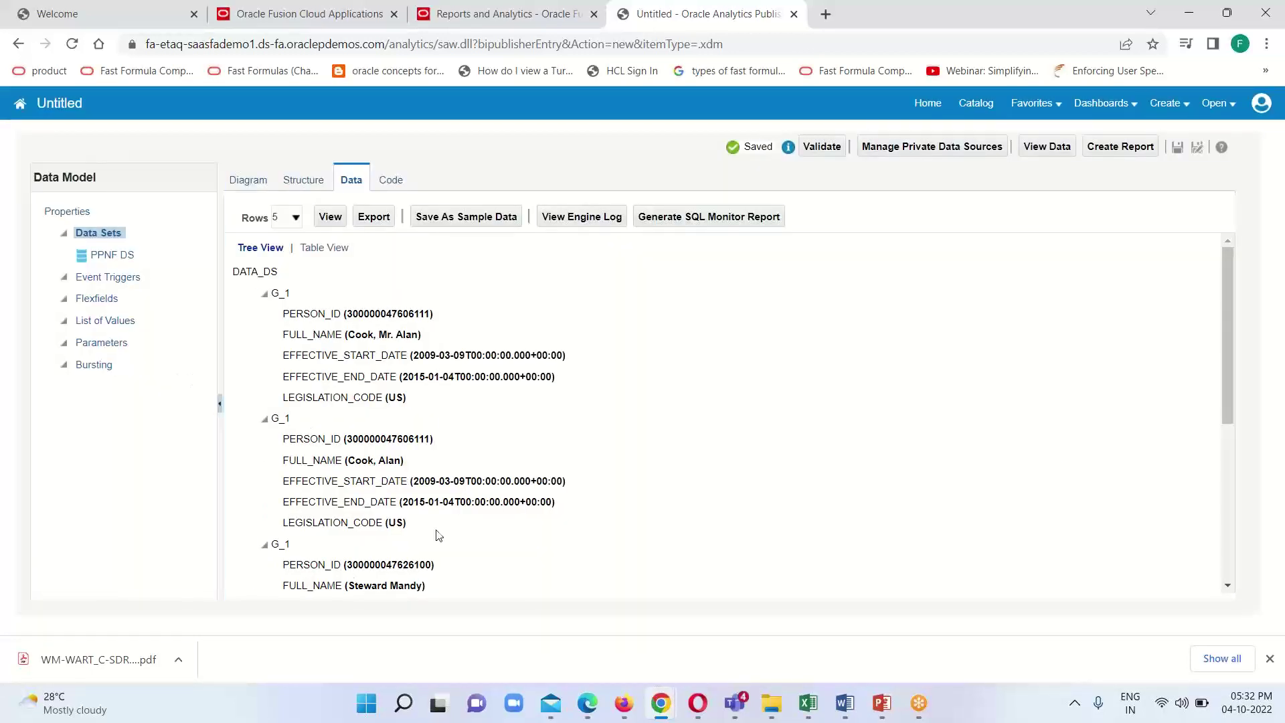
pyautogui.scroll(-3, 676, 477)
pyautogui.scroll(3, 602, 477)
# Back in the diagram, move the G_1 group slightly to the left
pyautogui.click(251, 182)
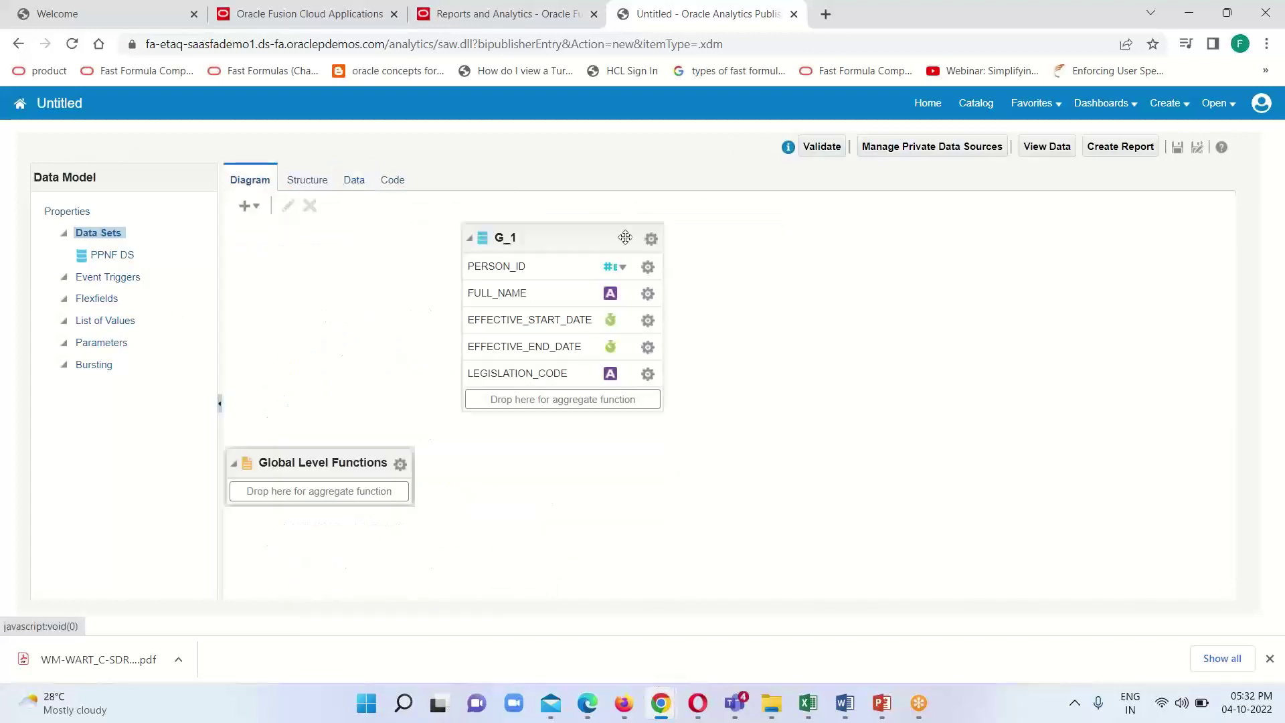
pyautogui.moveTo(554, 229); pyautogui.dragTo(506, 233)
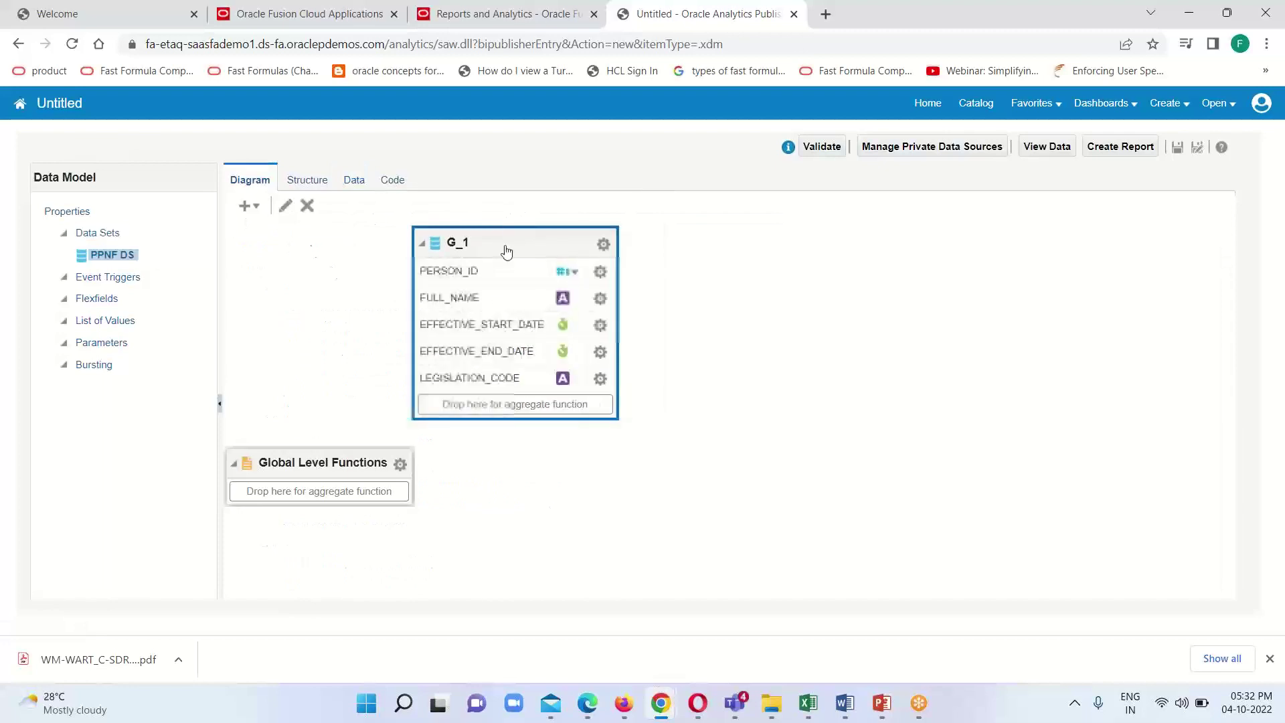
pyautogui.click(264, 213)
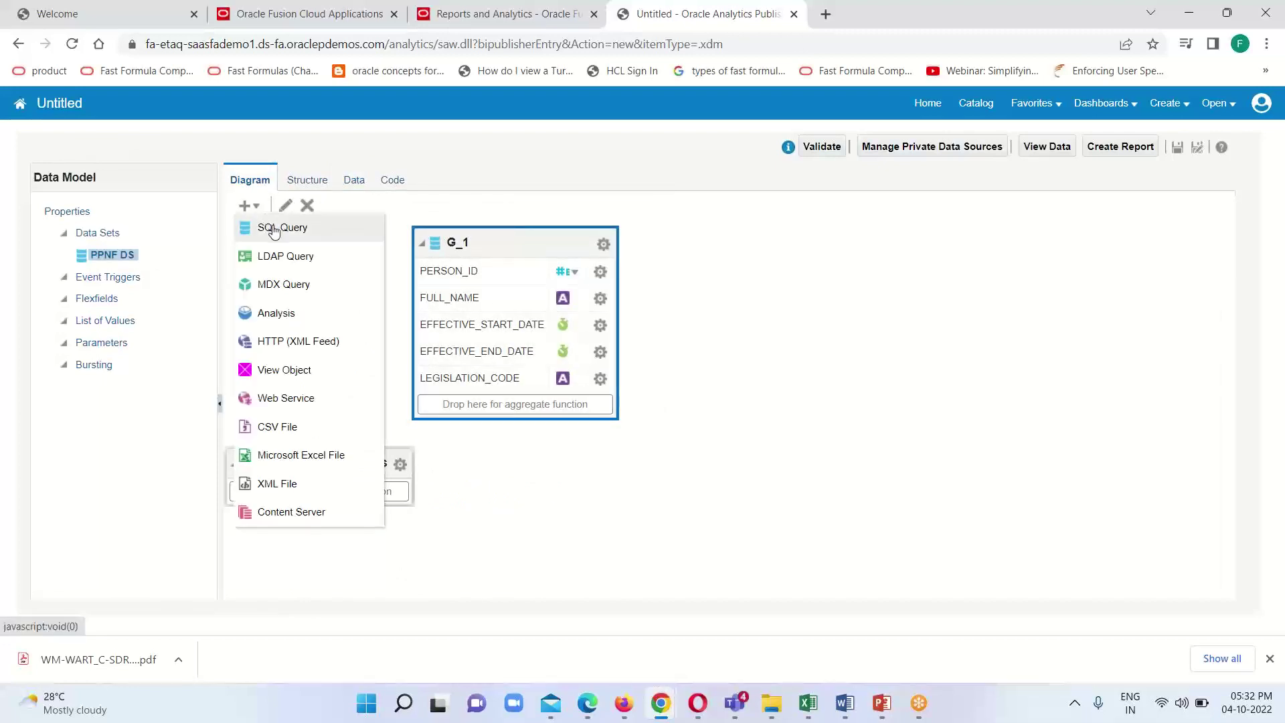
# Start a SQL data set named PAPF DS on ApplicationDB_HCM, then bring up the Word queries
pyautogui.click(274, 230)
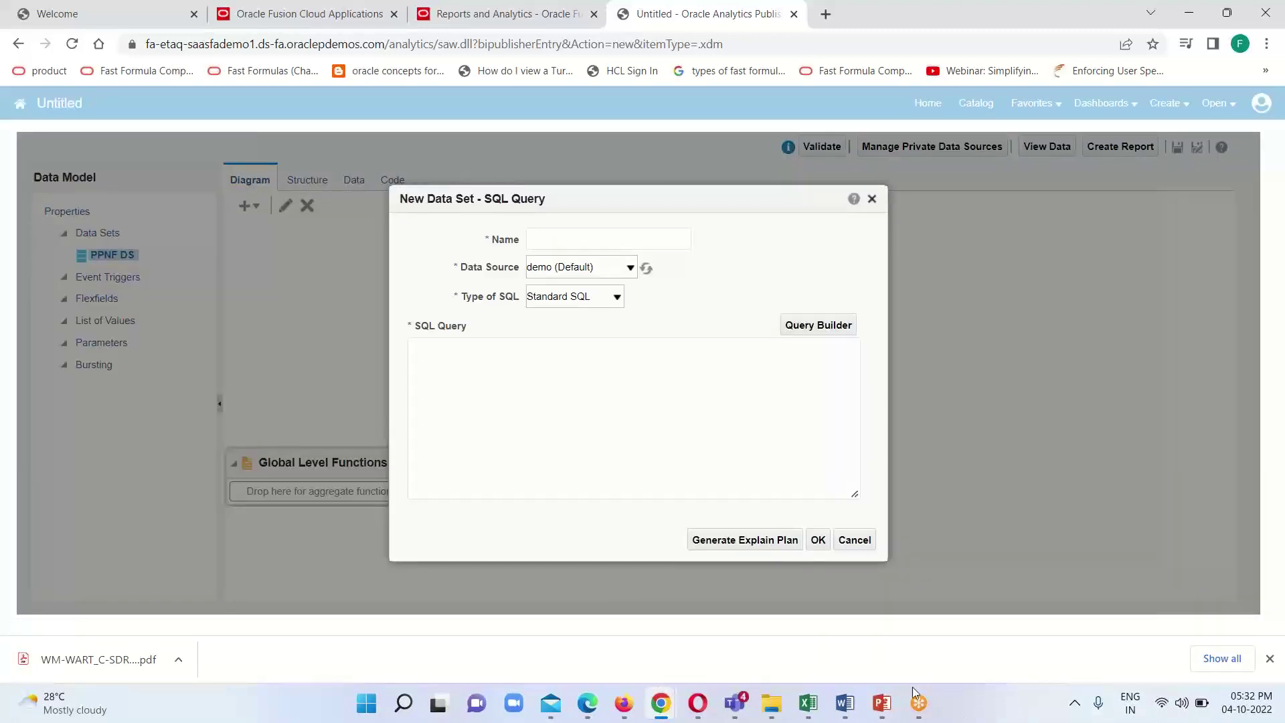
pyautogui.click(569, 239)
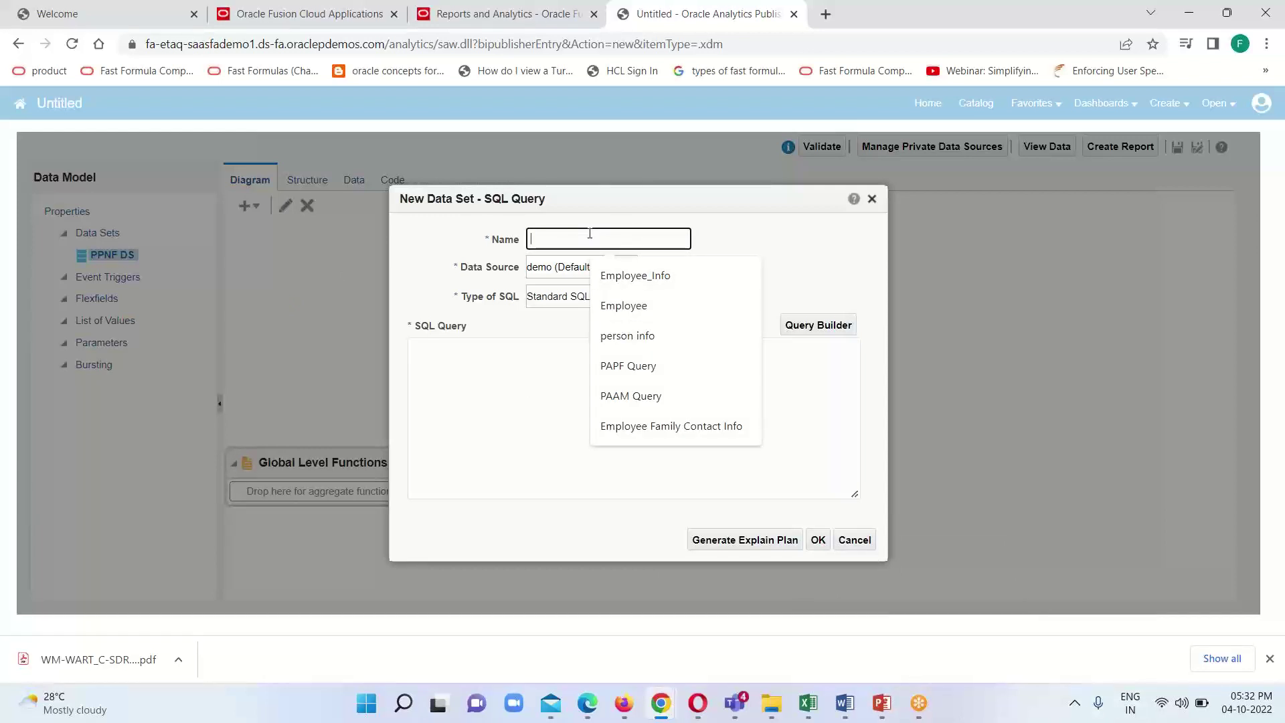
pyautogui.write('PAPF')
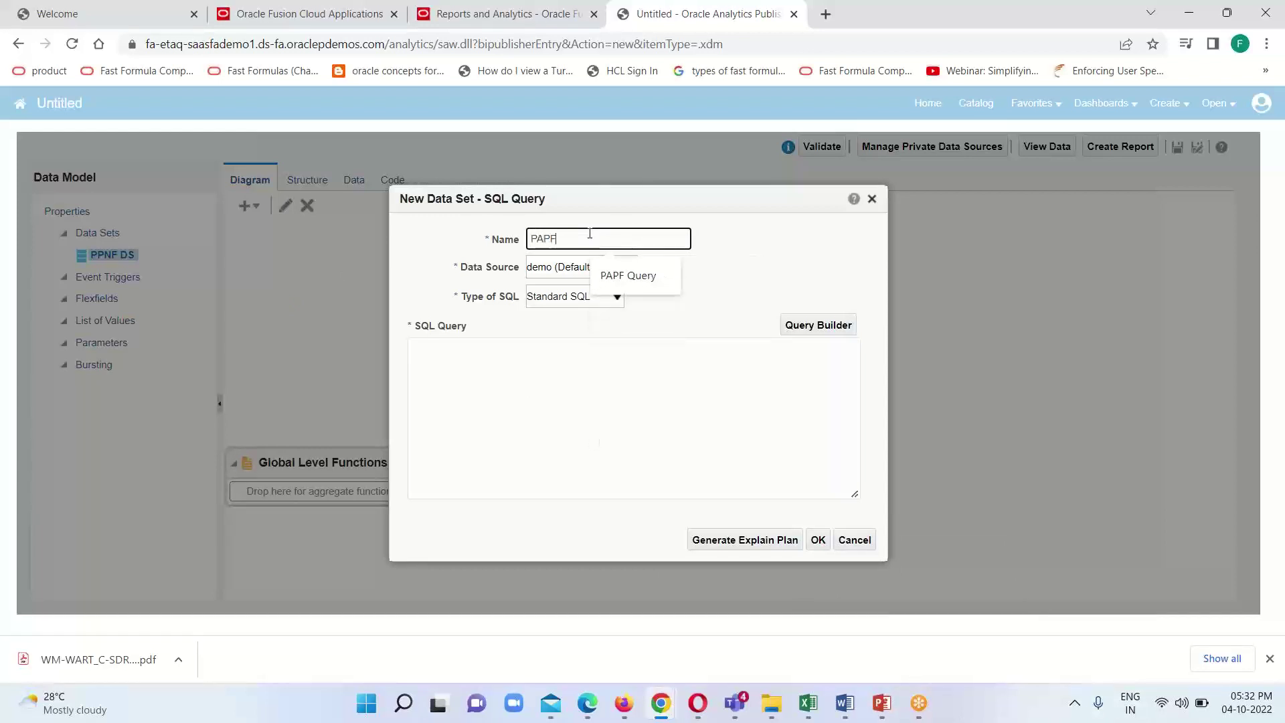
pyautogui.write(' DS')
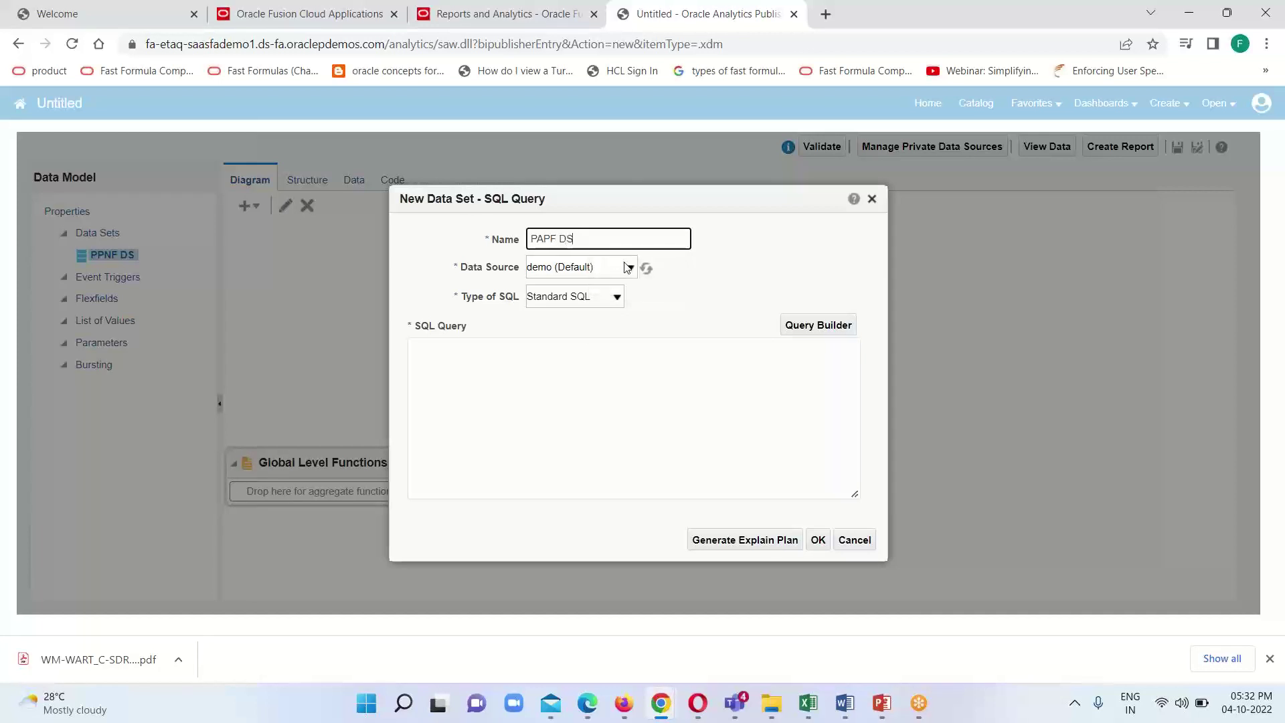
pyautogui.click(628, 268)
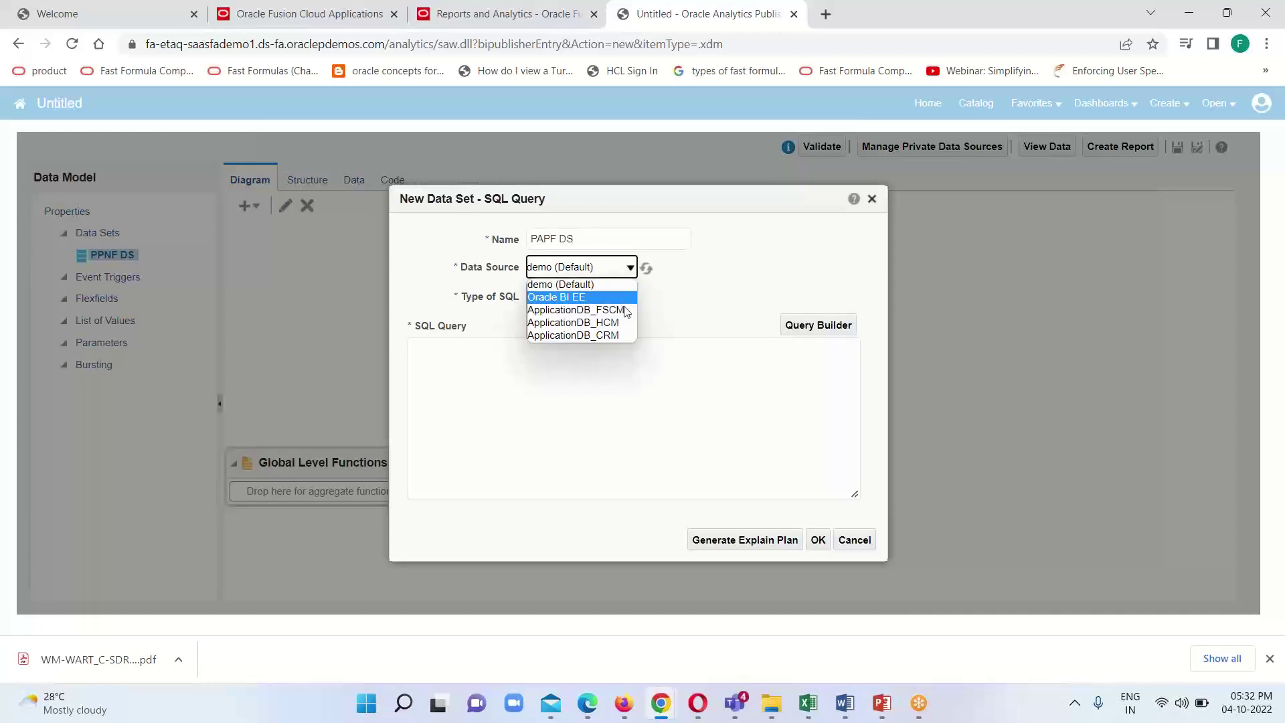
pyautogui.click(574, 321)
pyautogui.click(463, 389)
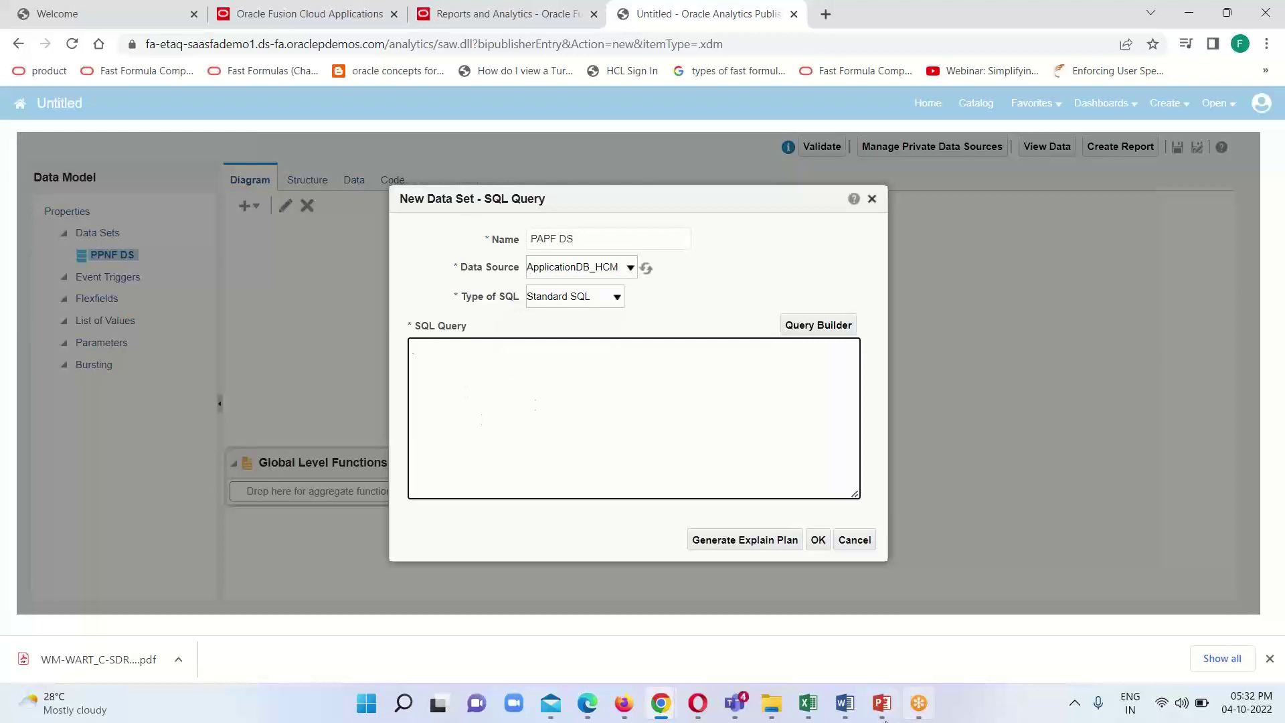
pyautogui.click(812, 626)
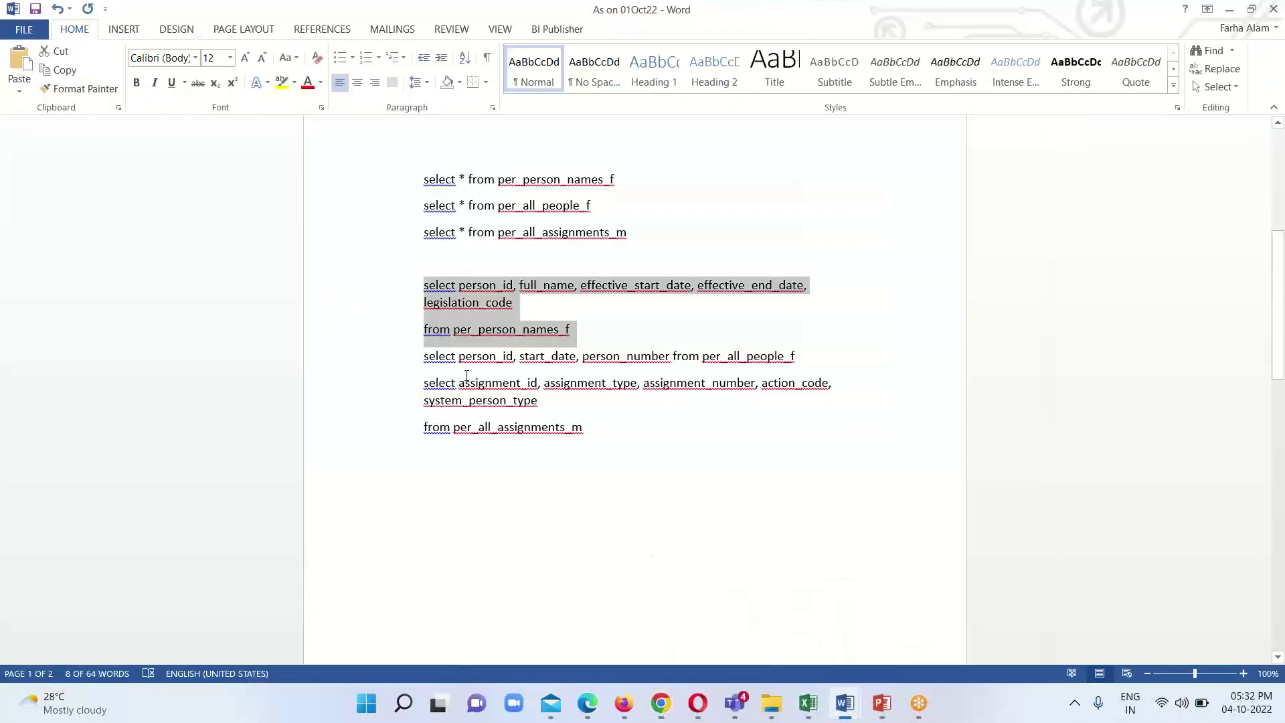
# Copy the per_all_people_f query line from Word and return to the PAPF DS dialog
pyautogui.click(454, 356)
pyautogui.moveTo(426, 357); pyautogui.dragTo(779, 365)
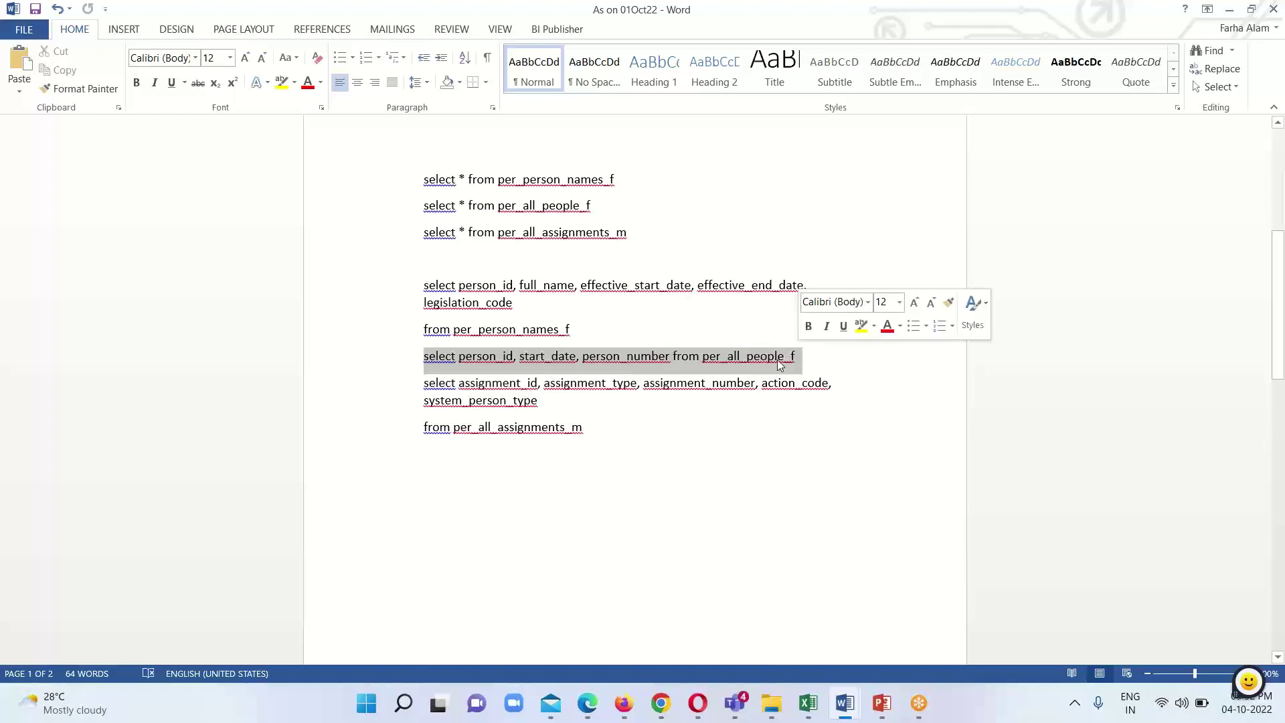
pyautogui.rightClick(697, 358)
pyautogui.click(734, 390)
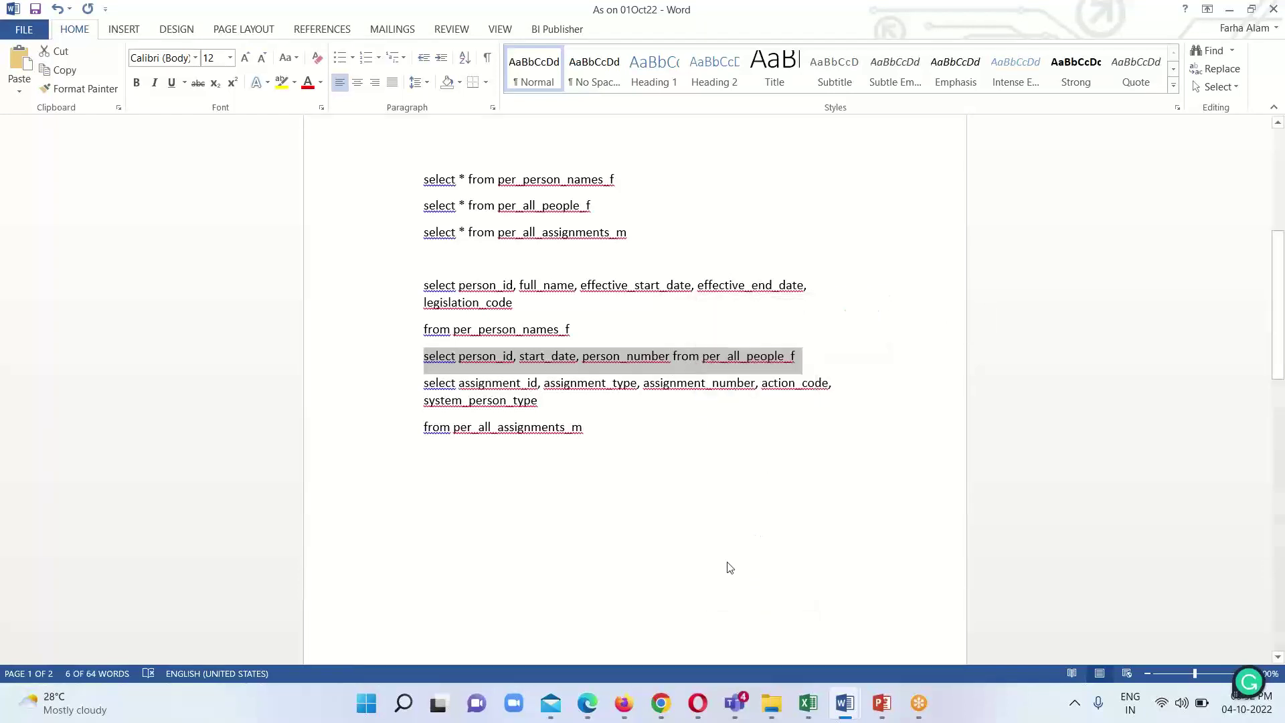
pyautogui.moveTo(660, 702)
pyautogui.click(743, 626)
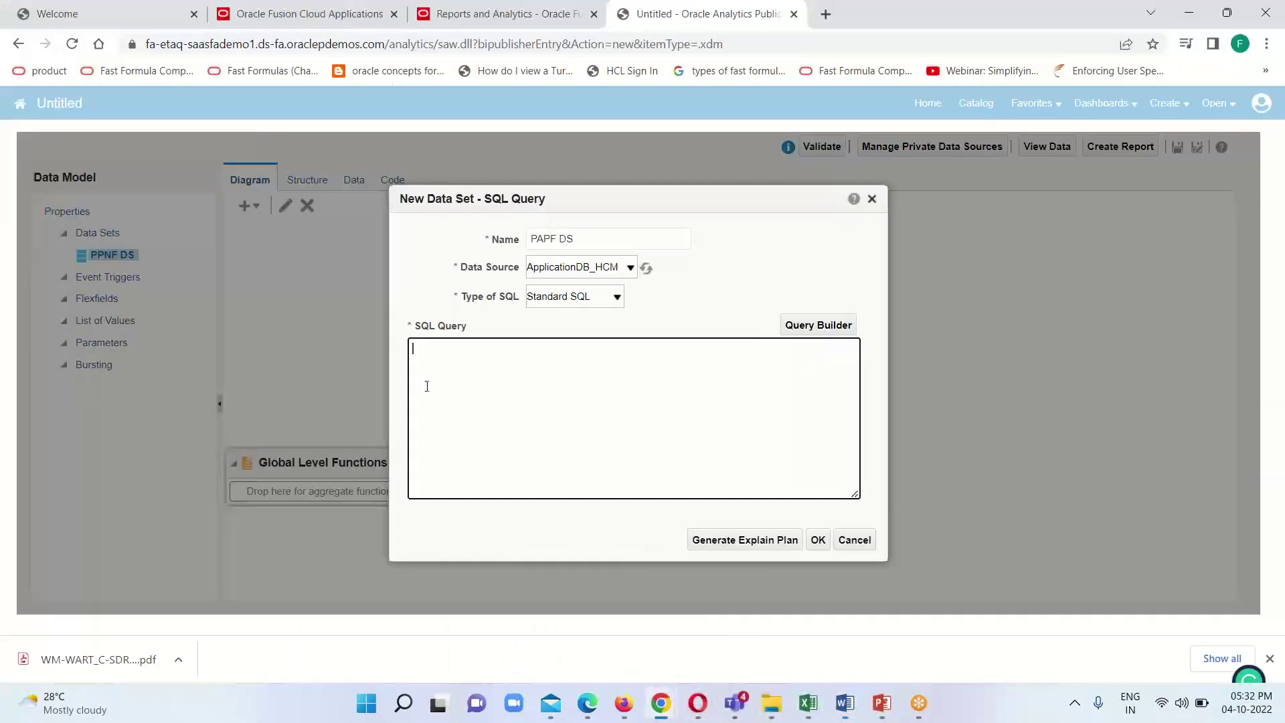
# Paste the per_all_people_f query, confirm PAPF DS, and position the new G_2 group
pyautogui.rightClick(426, 357)
pyautogui.click(467, 192)
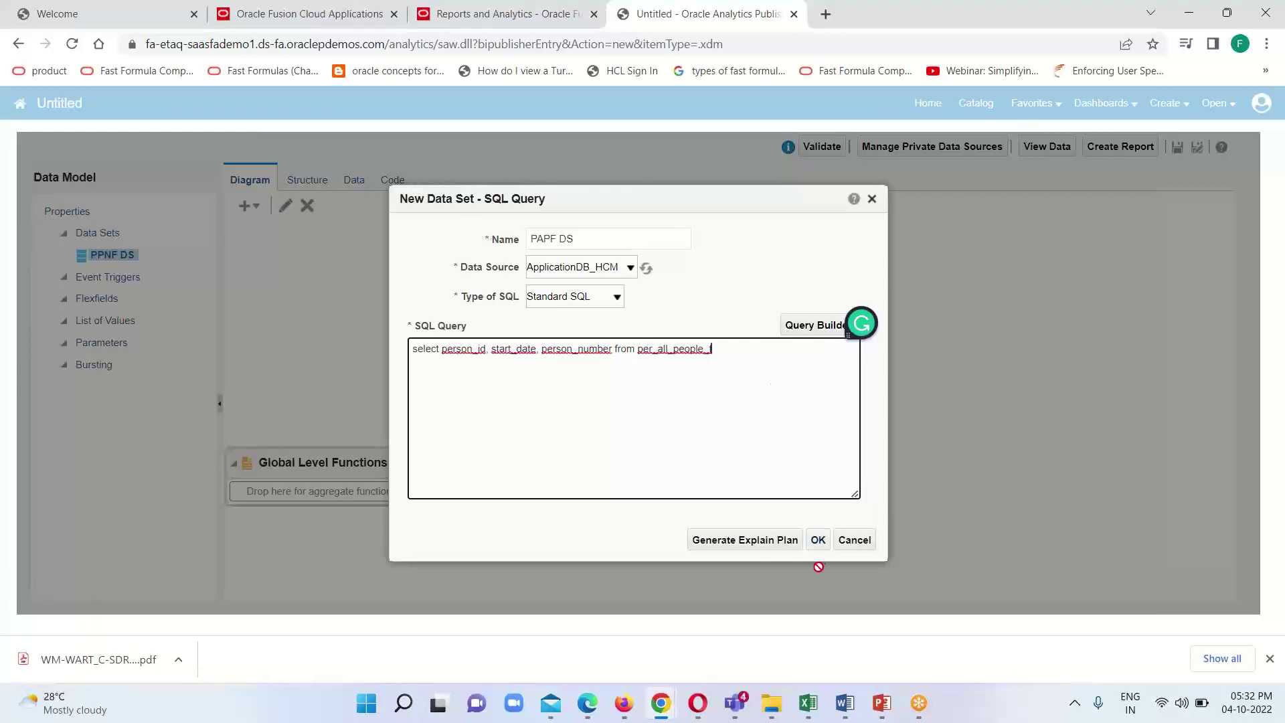
pyautogui.click(818, 540)
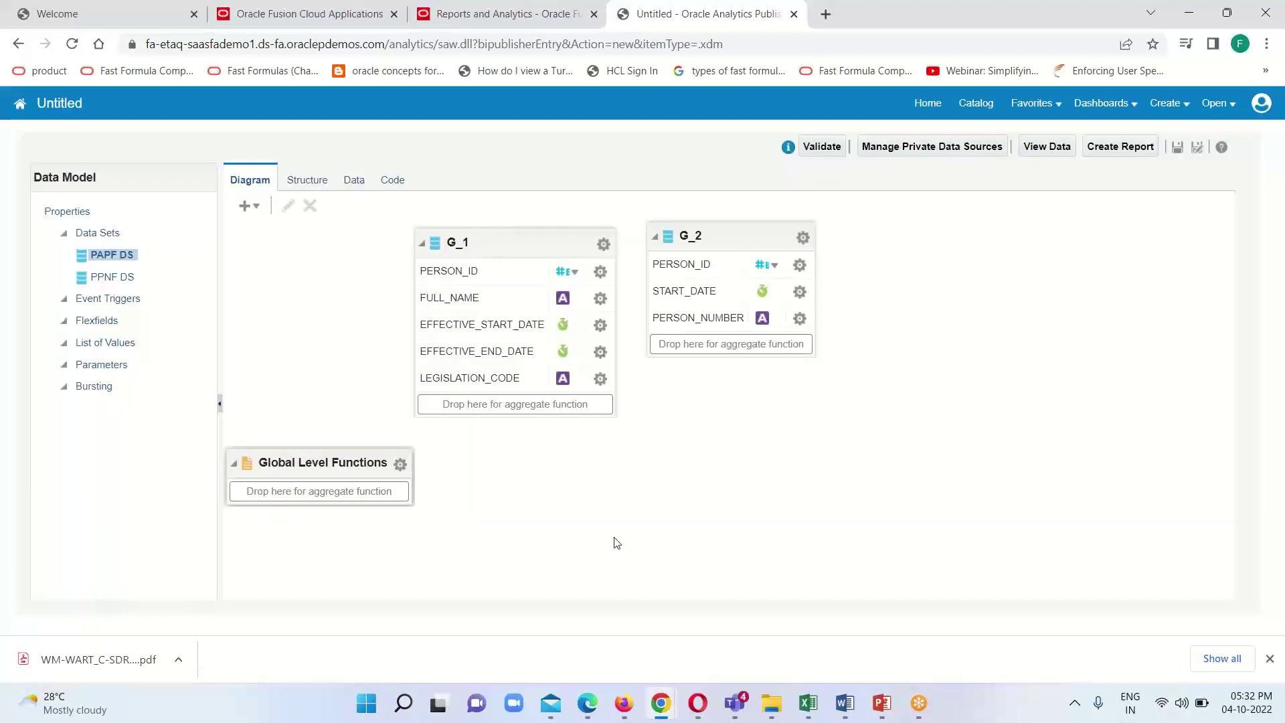
pyautogui.moveTo(745, 227); pyautogui.dragTo(755, 253)
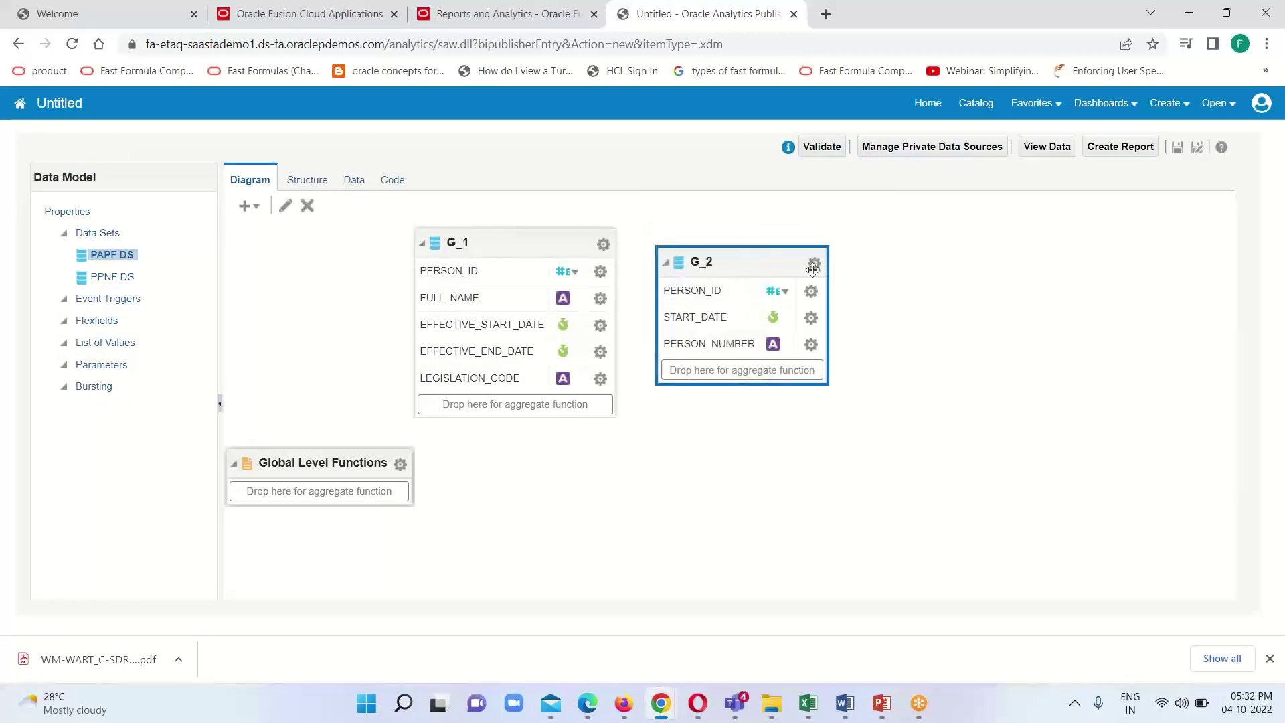
# Preview the data for both G_1 and G_2, then return to the diagram
pyautogui.click(1047, 146)
pyautogui.click(330, 217)
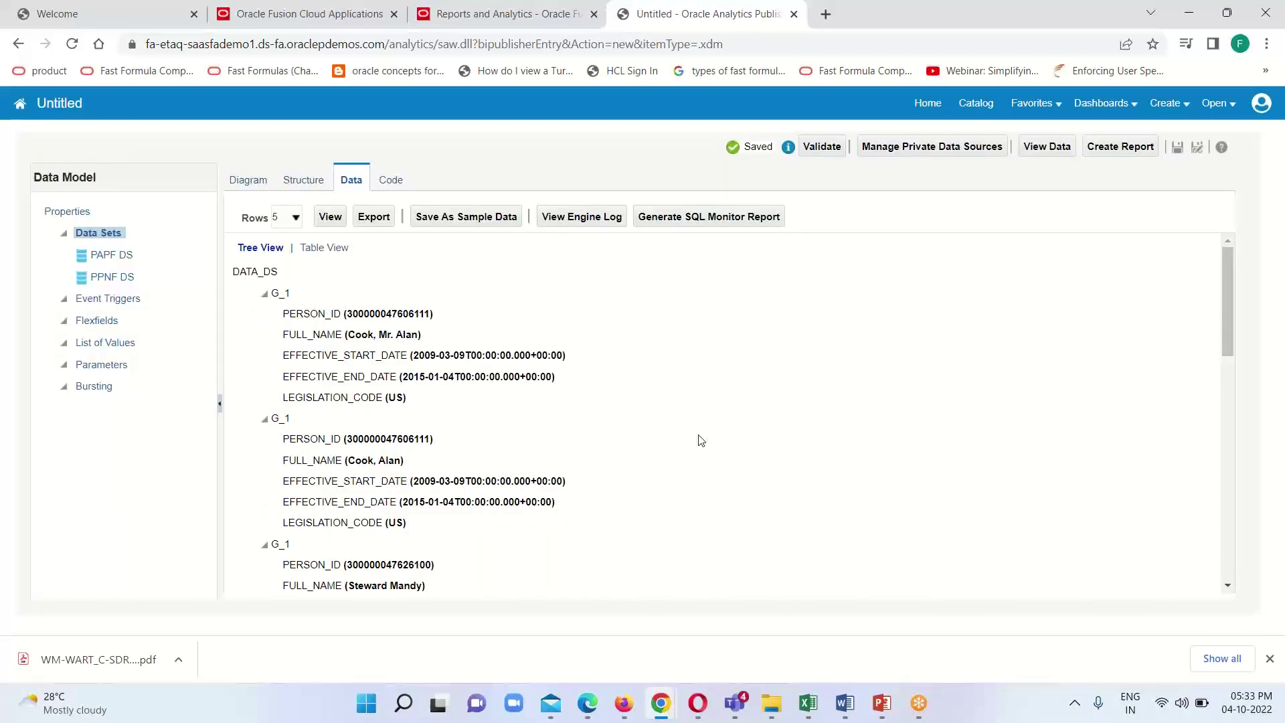
pyautogui.scroll(-8, 797, 502)
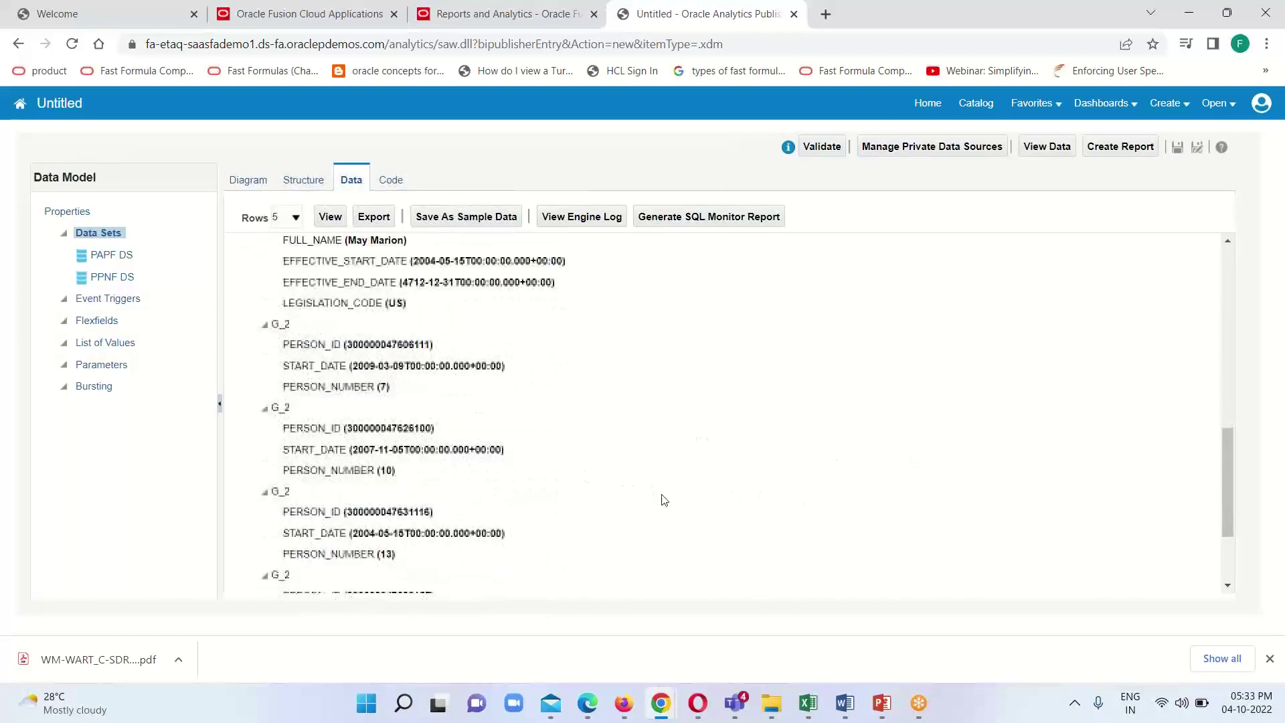
pyautogui.scroll(-2, 664, 501)
pyautogui.scroll(8, 535, 535)
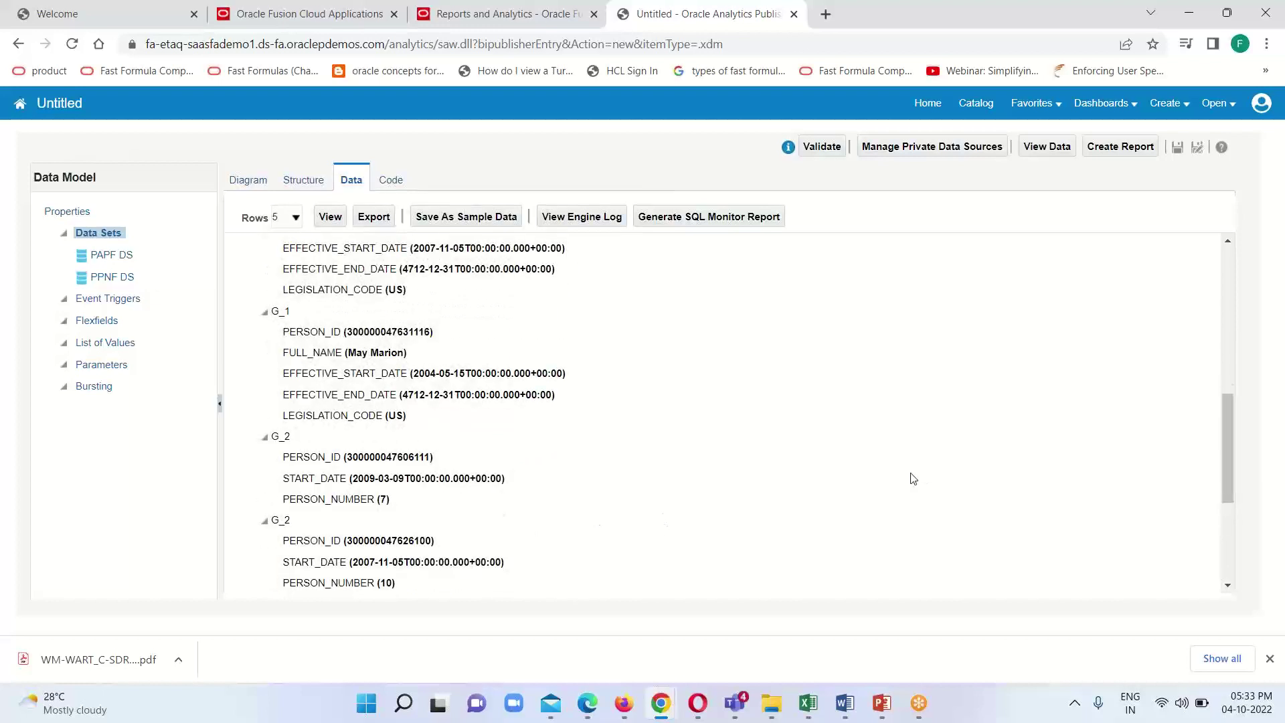
pyautogui.scroll(3, 851, 494)
pyautogui.scroll(-10, 712, 468)
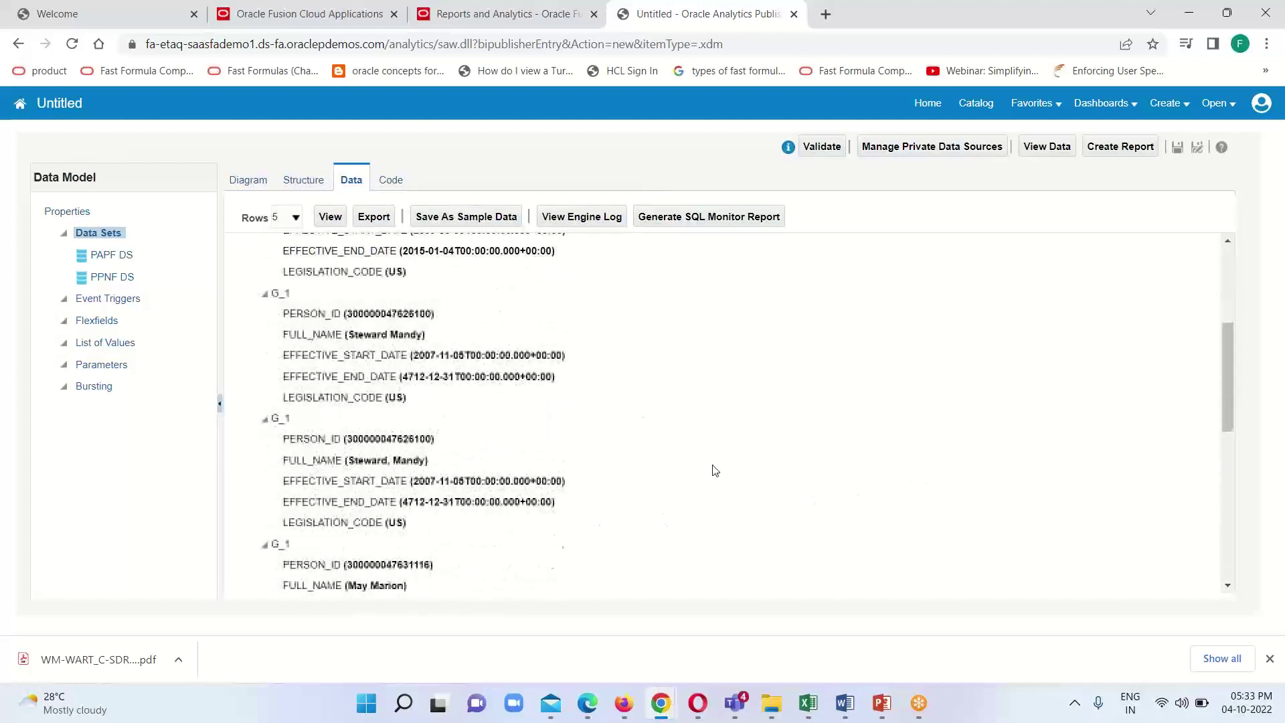
pyautogui.click(265, 181)
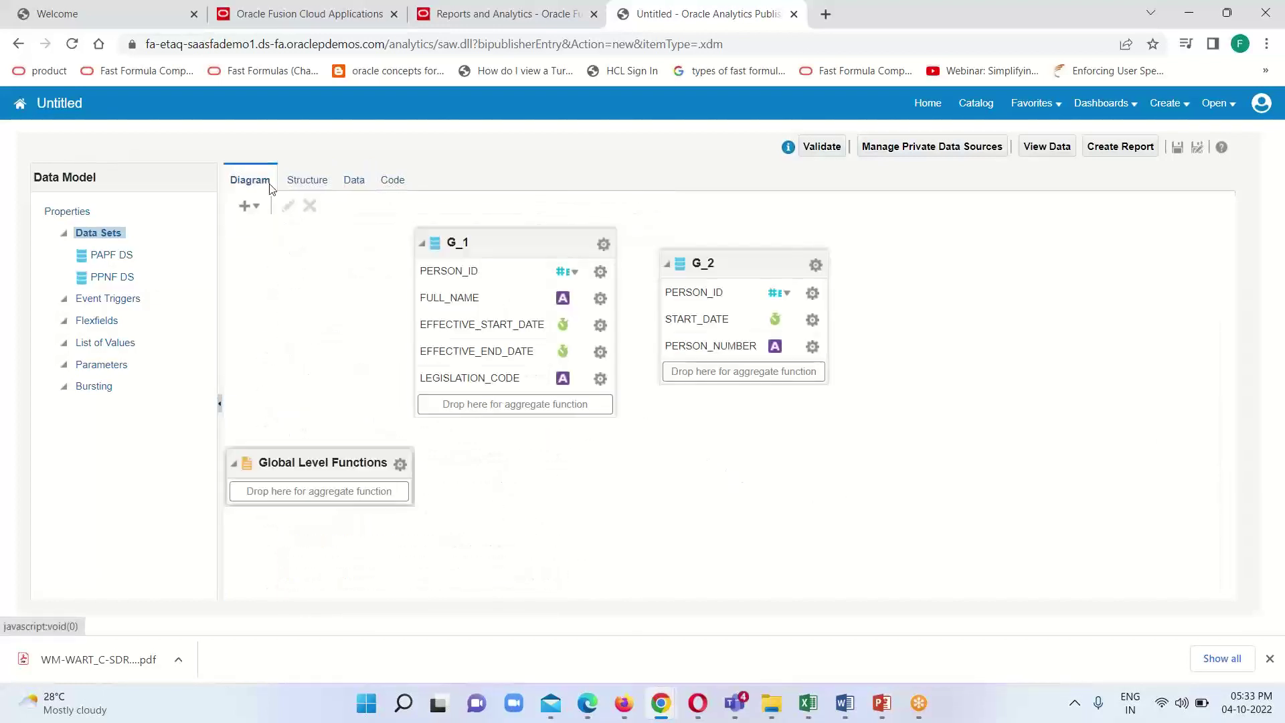
# Create a SQL data set named PAAM DS with ApplicationDB_HCM as data source
pyautogui.click(256, 206)
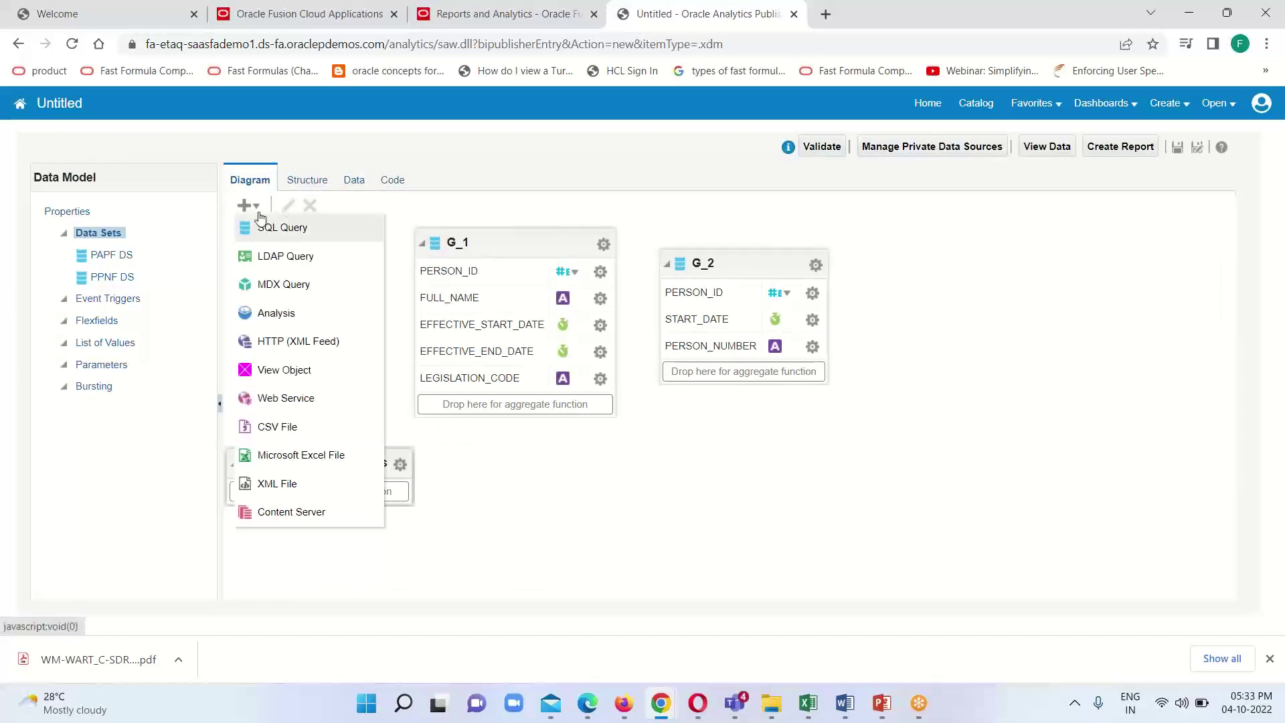
pyautogui.click(271, 223)
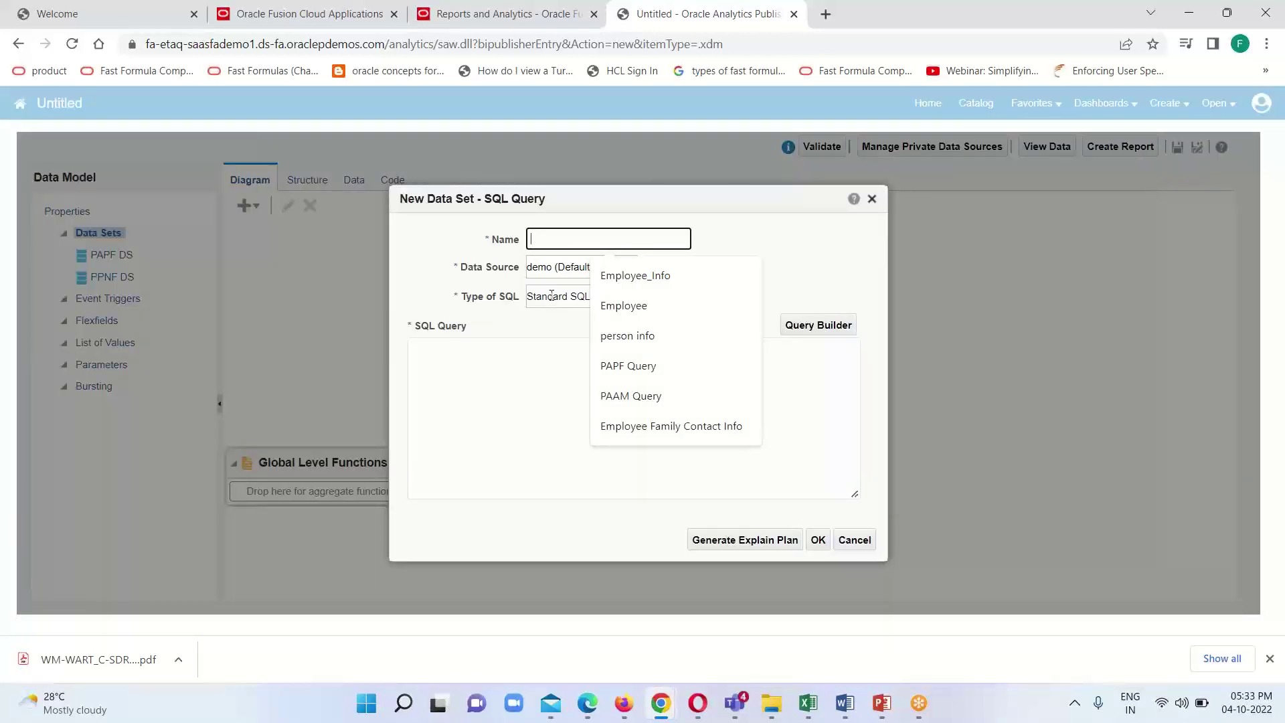
pyautogui.write('PAA')
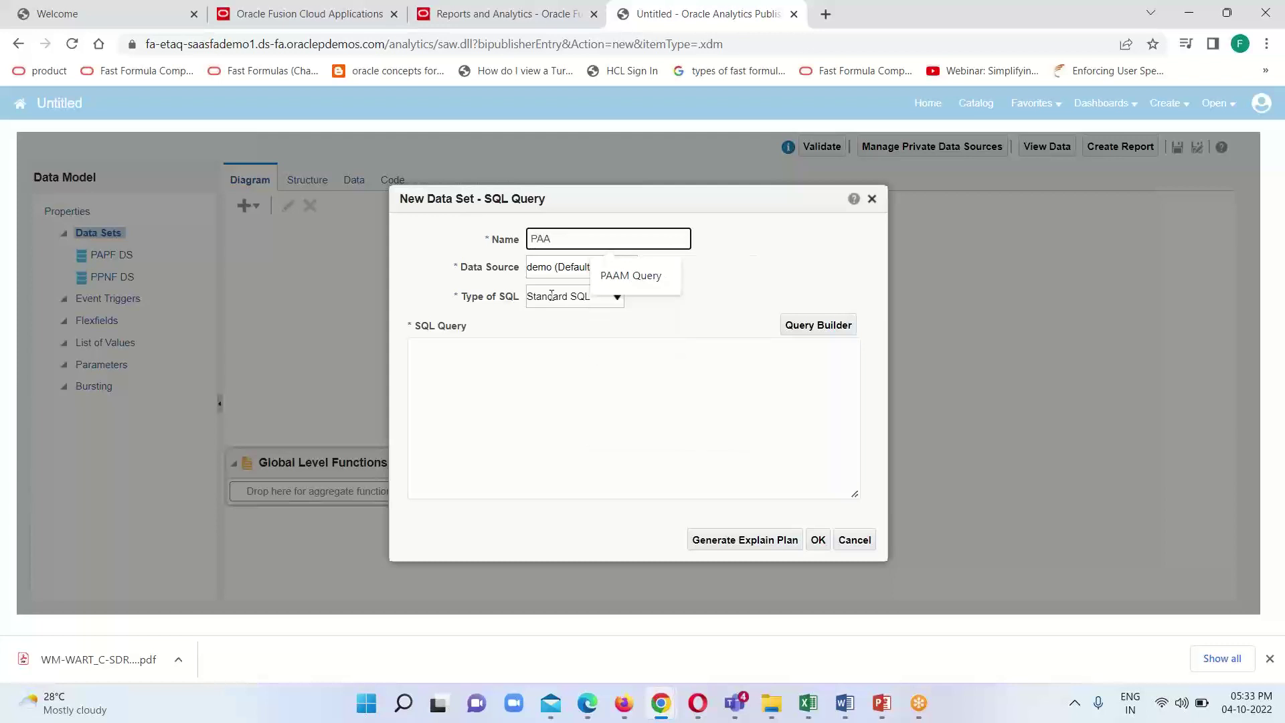
pyautogui.write('M DS')
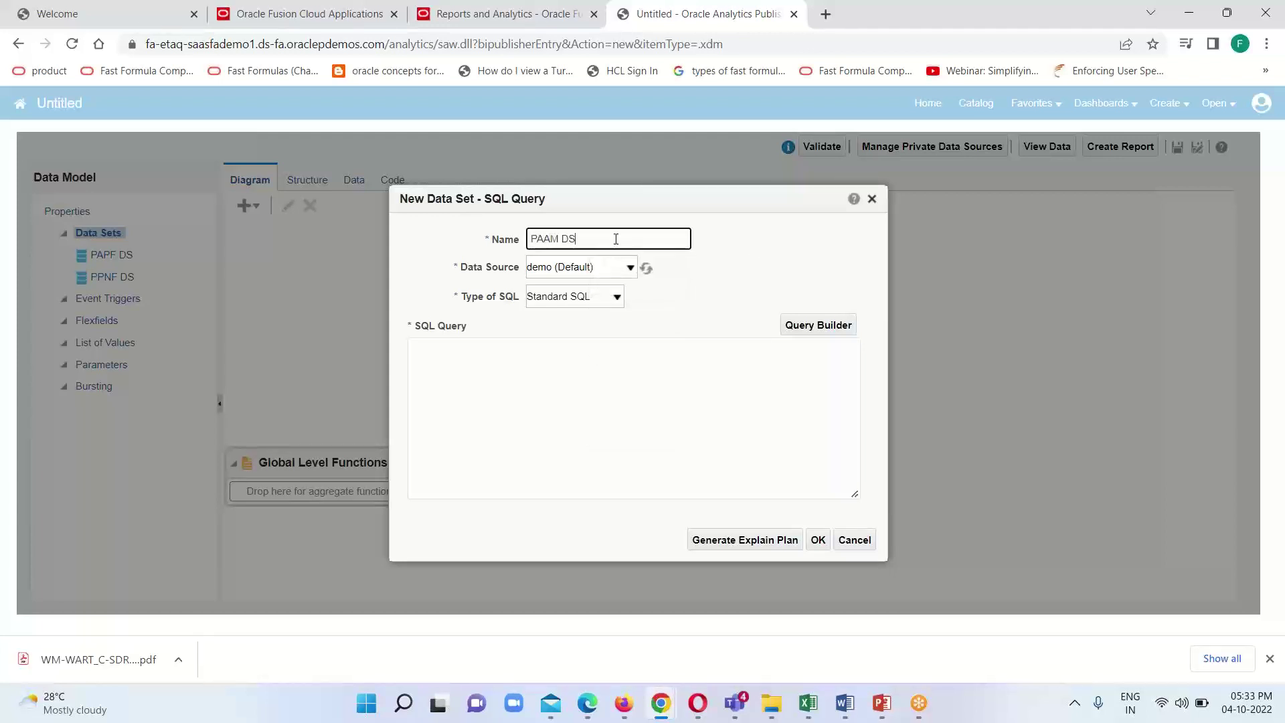
pyautogui.click(622, 268)
pyautogui.click(623, 324)
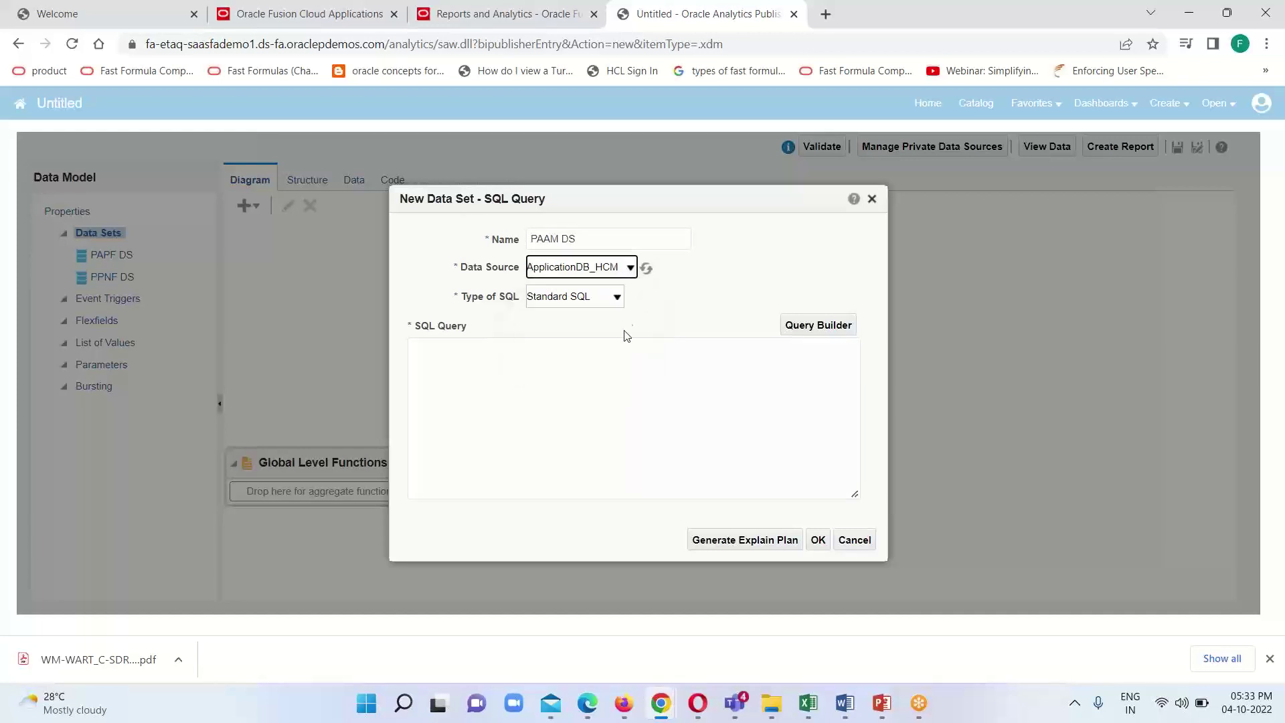
pyautogui.click(506, 386)
# Copy the per_all_assignments_m query from the Word notes for the PAAM DS query box
pyautogui.moveTo(845, 703)
pyautogui.click(786, 606)
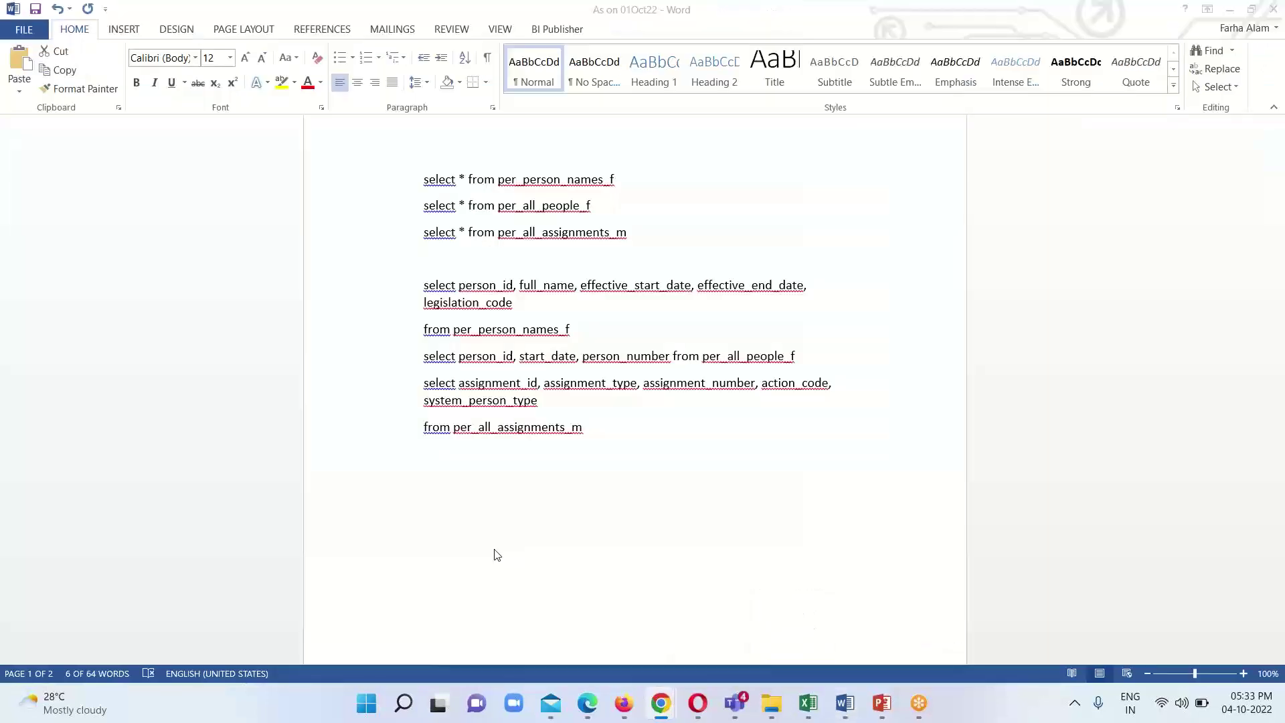
pyautogui.moveTo(425, 356); pyautogui.dragTo(588, 432)
pyautogui.rightClick(488, 411)
pyautogui.click(508, 435)
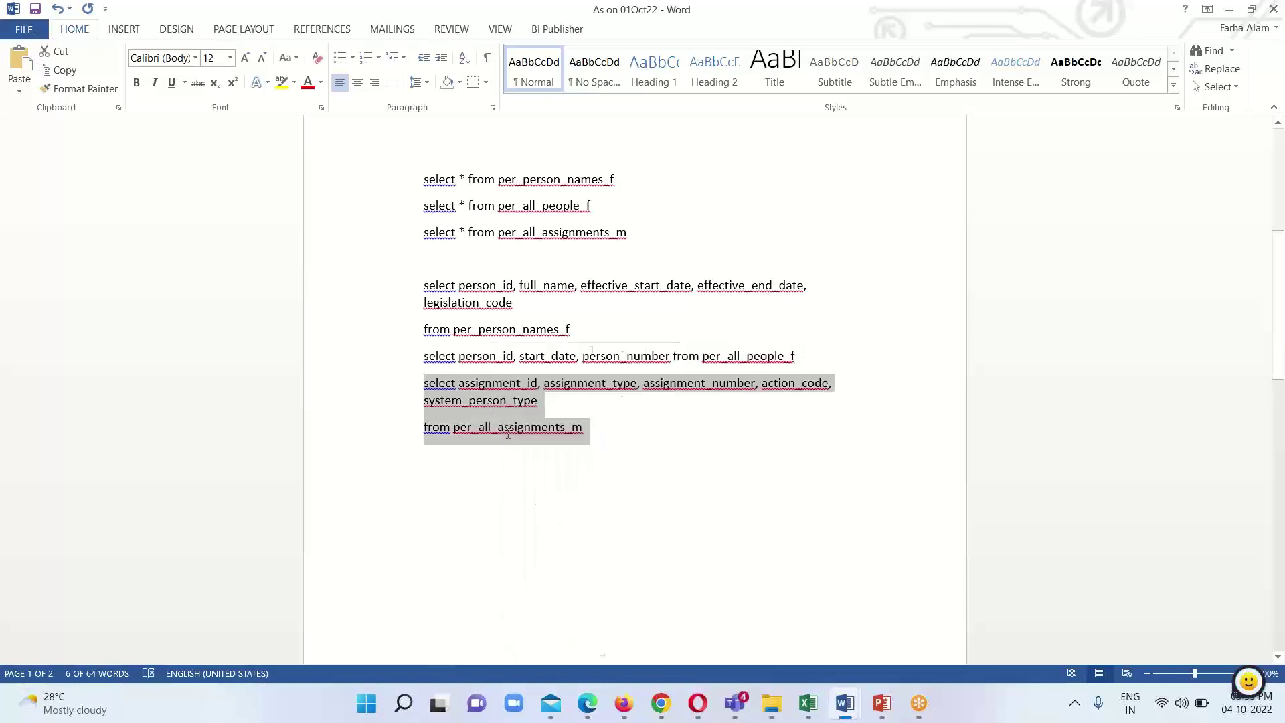
pyautogui.moveTo(660, 716)
pyautogui.rightClick(421, 381)
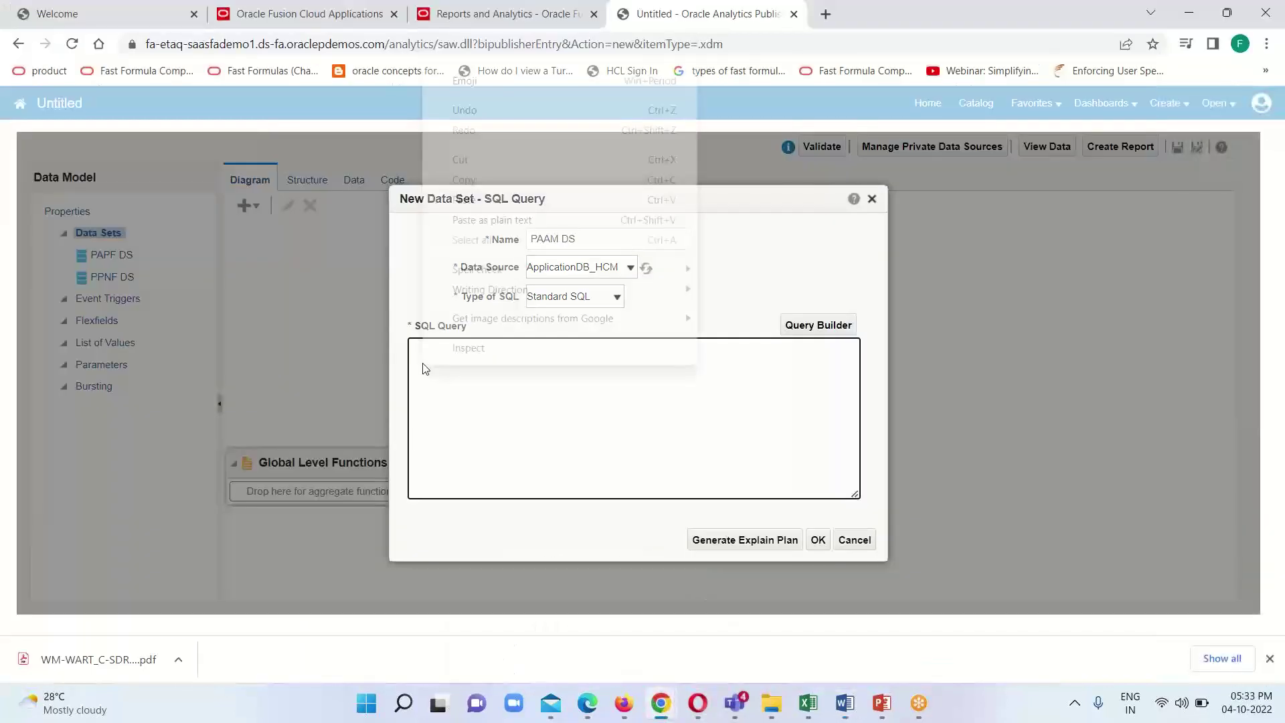
# Paste the per_all_assignments_m query to create data set PAAM DS (group G_3), then open View Data
pyautogui.click(485, 194)
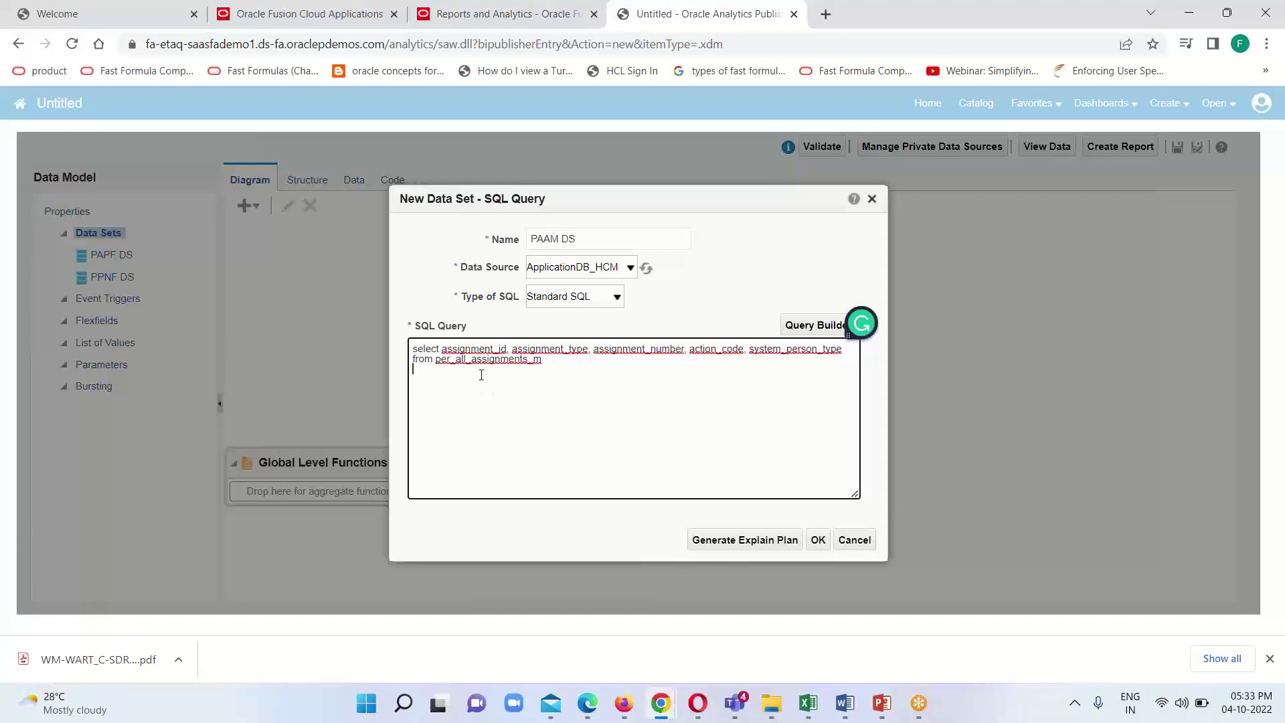
pyautogui.click(817, 540)
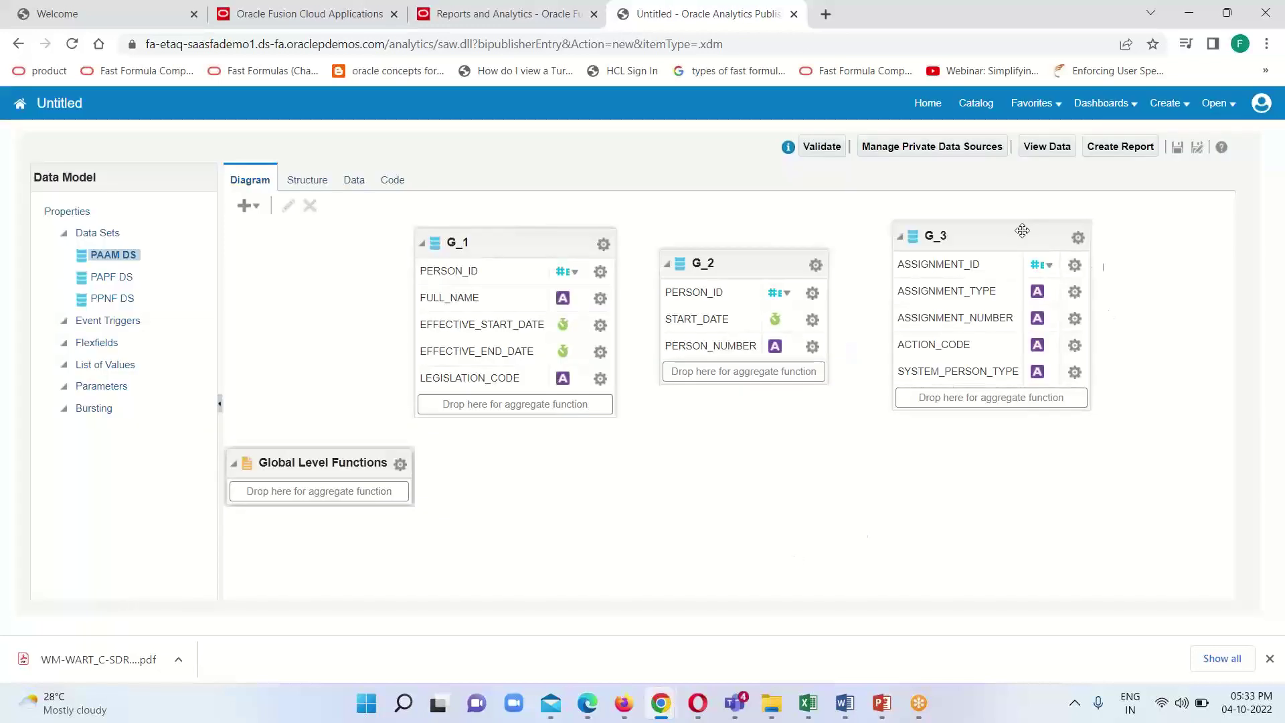
pyautogui.click(1047, 146)
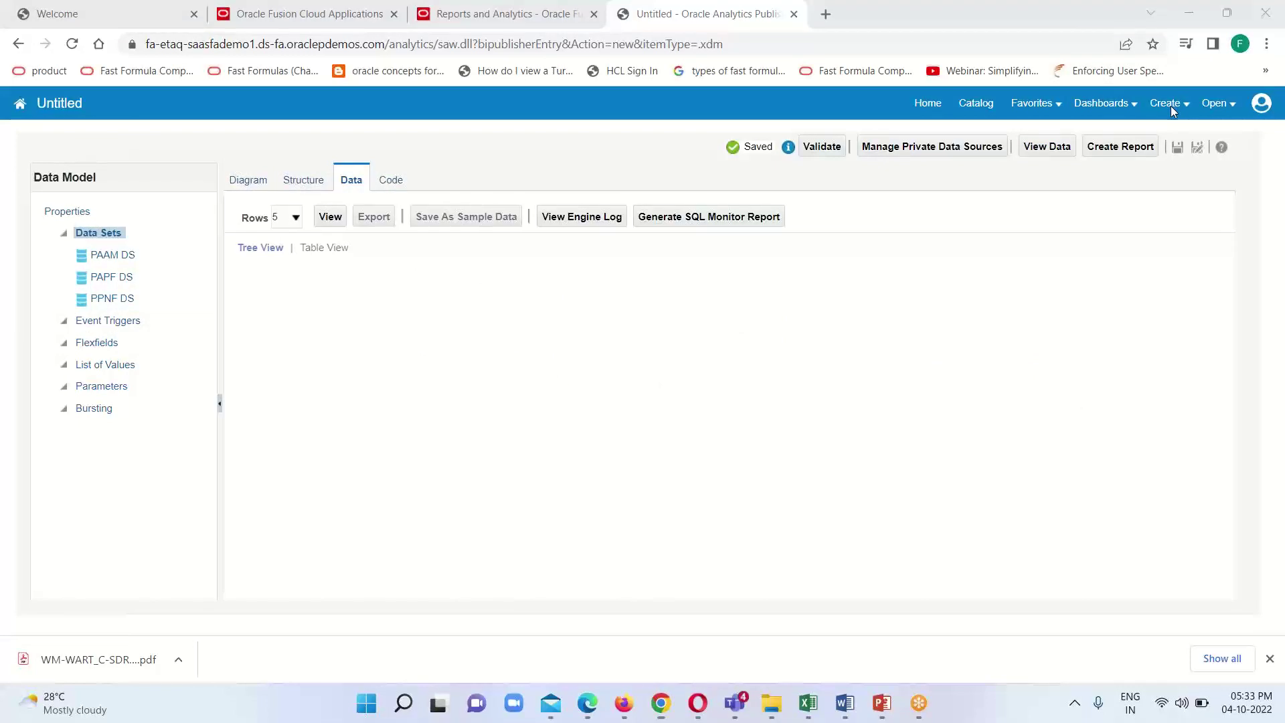
# Preview 5 sample rows for G_1, G_2 and G_3 in the tree view
pyautogui.click(1056, 153)
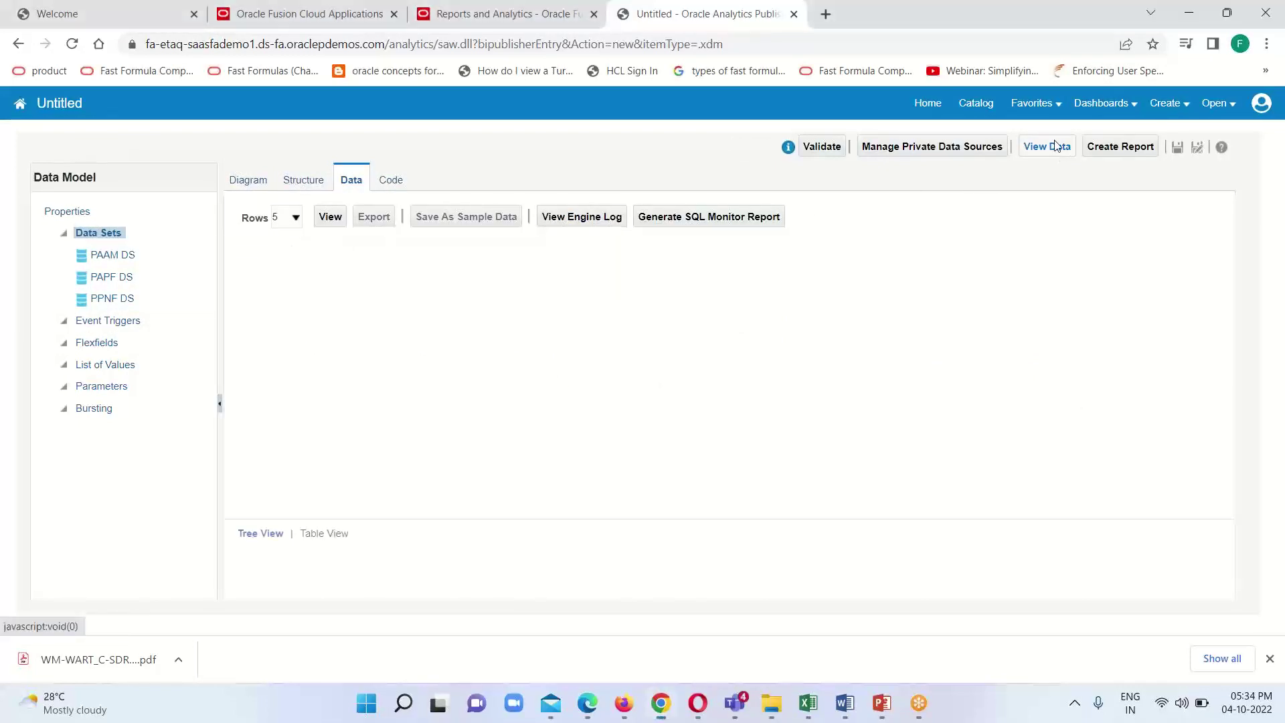
pyautogui.click(331, 219)
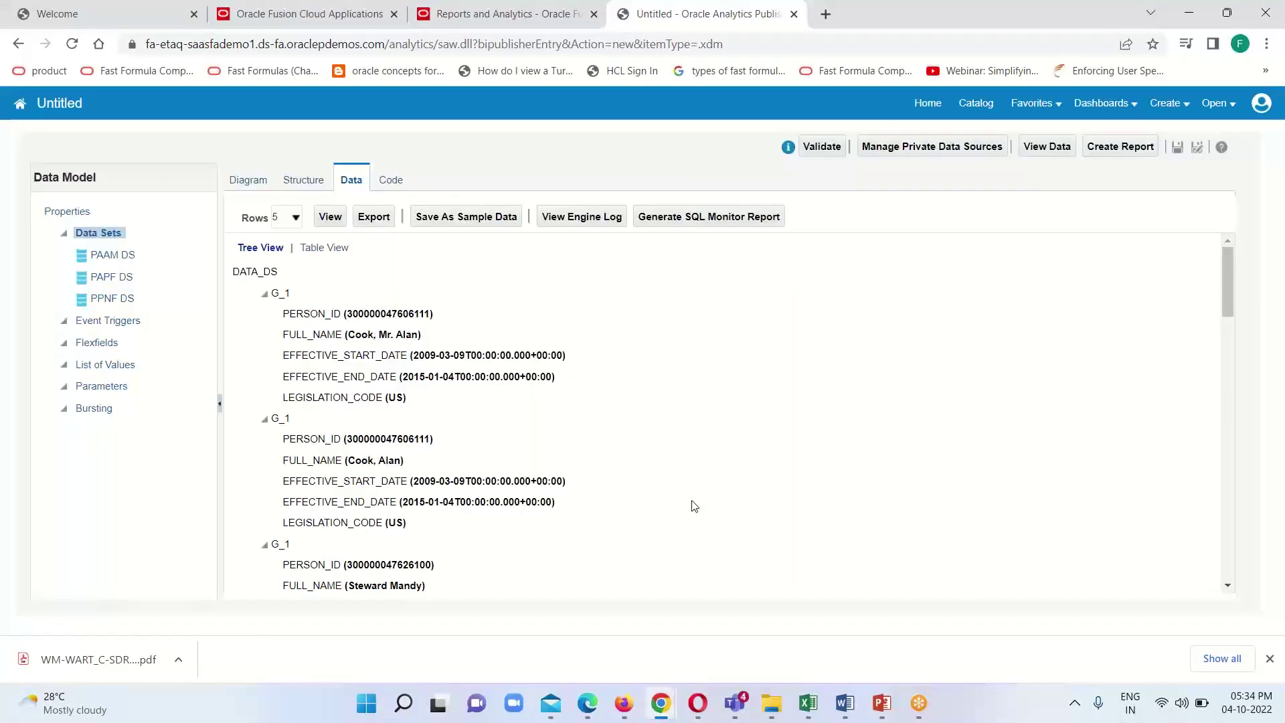
pyautogui.scroll(-10, 634, 502)
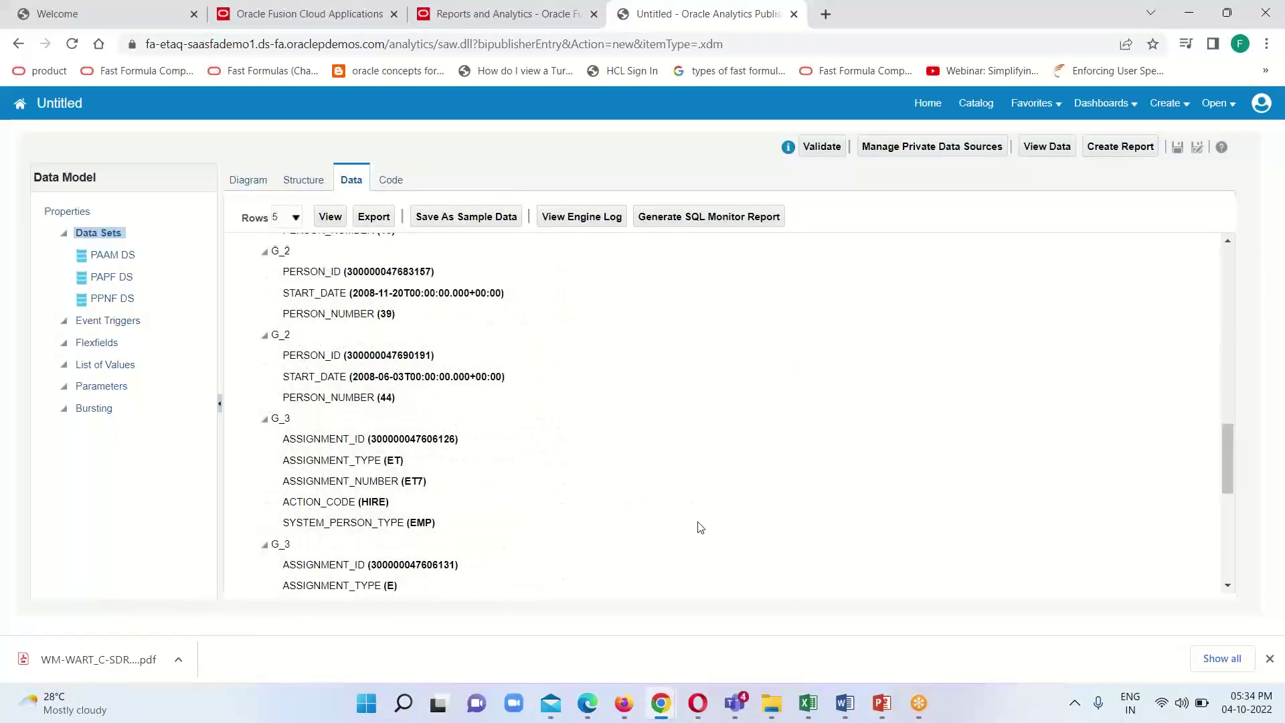
pyautogui.scroll(10, 576, 486)
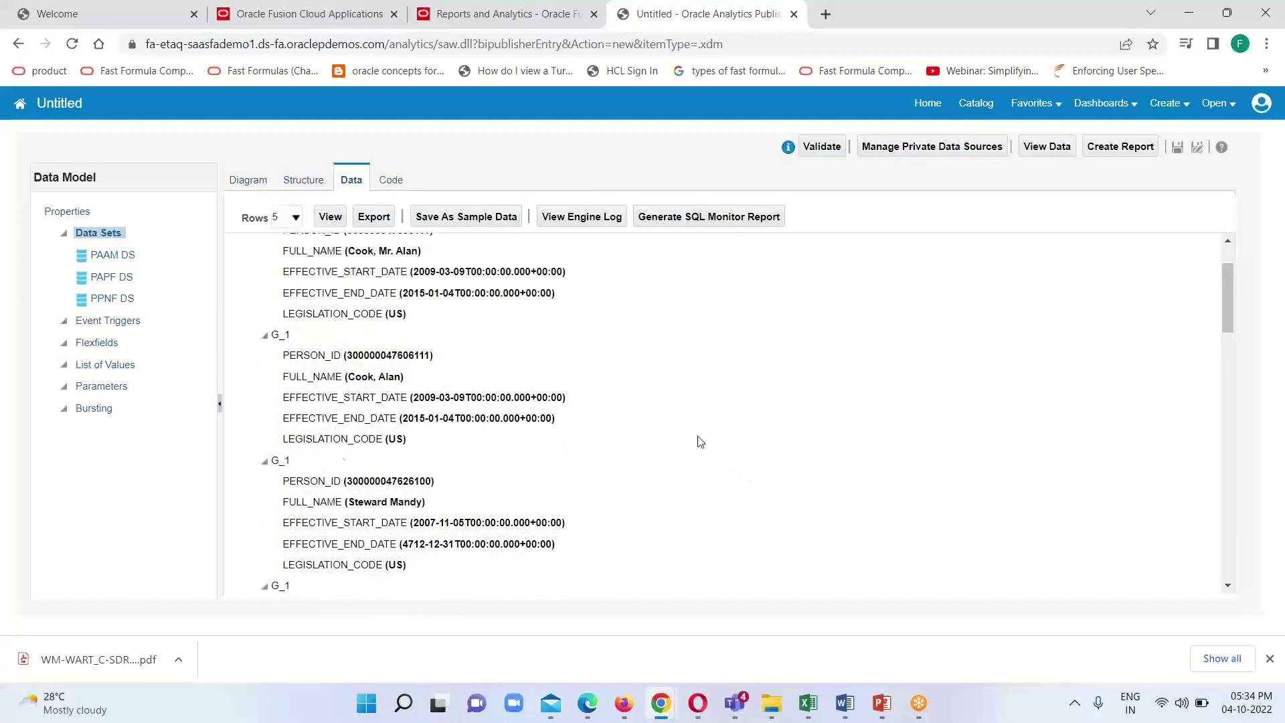
pyautogui.scroll(2, 699, 443)
pyautogui.scroll(-10, 565, 416)
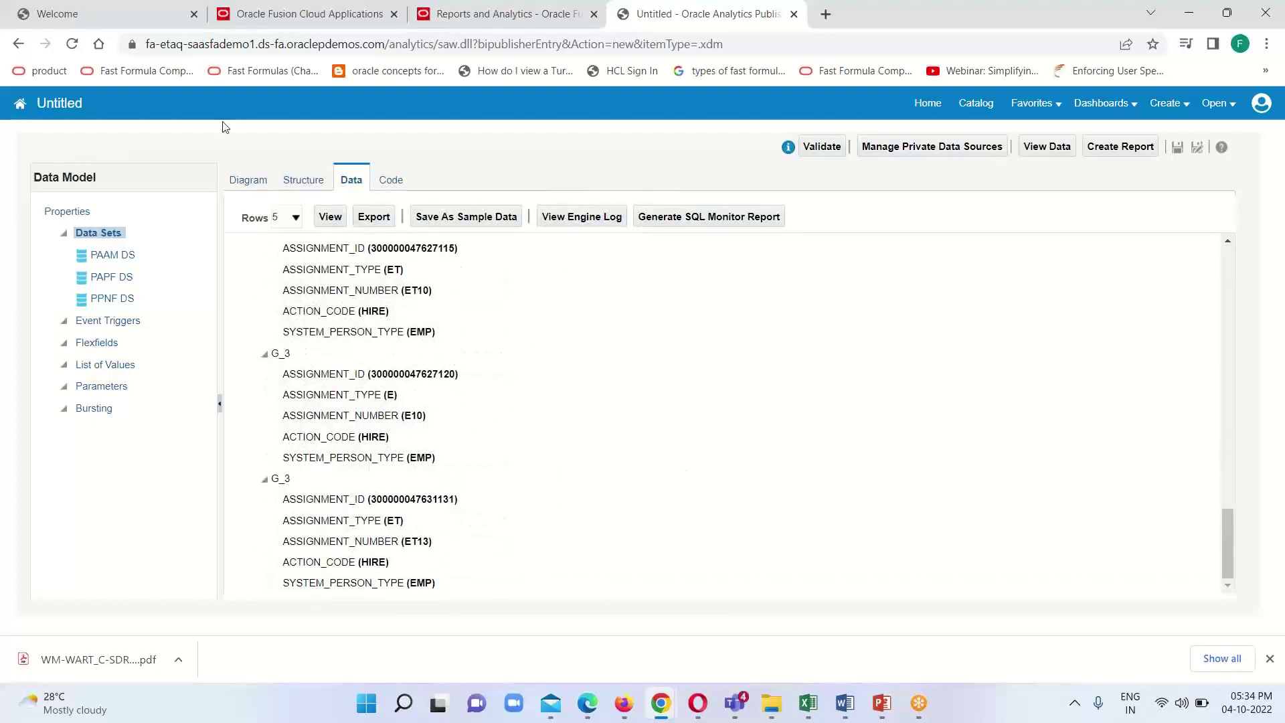
# Return to the diagram, select G_3, and bring the Word query notes forward
pyautogui.click(249, 184)
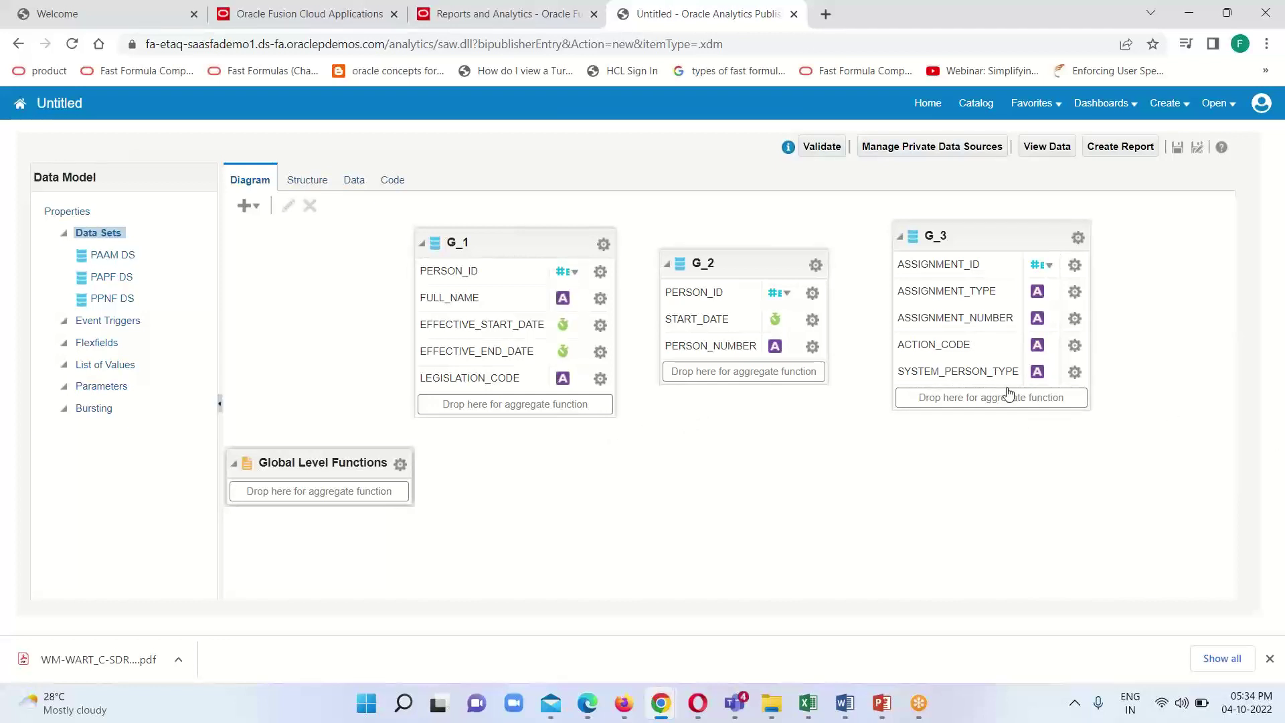
pyautogui.click(1028, 236)
pyautogui.moveTo(845, 702)
pyautogui.click(720, 611)
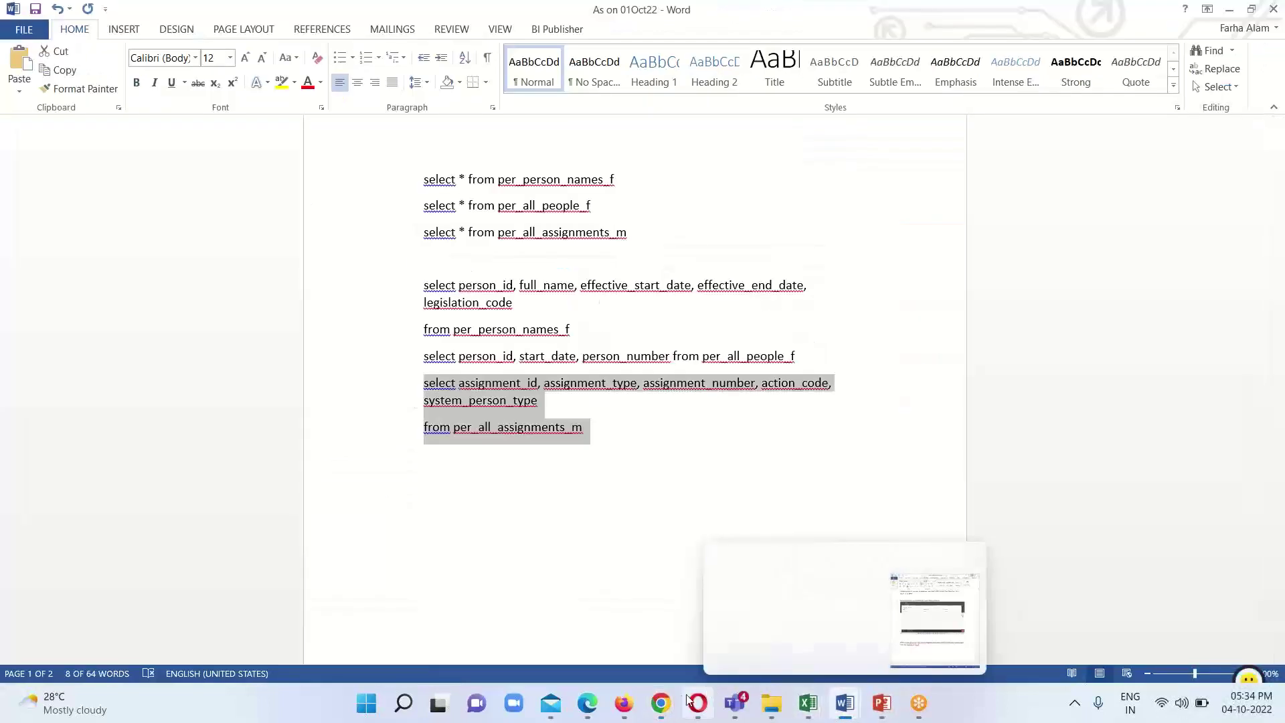
# Append ', person_id' to the PAAM DS query's select list and save the data model
pyautogui.moveTo(660, 703)
pyautogui.click(761, 645)
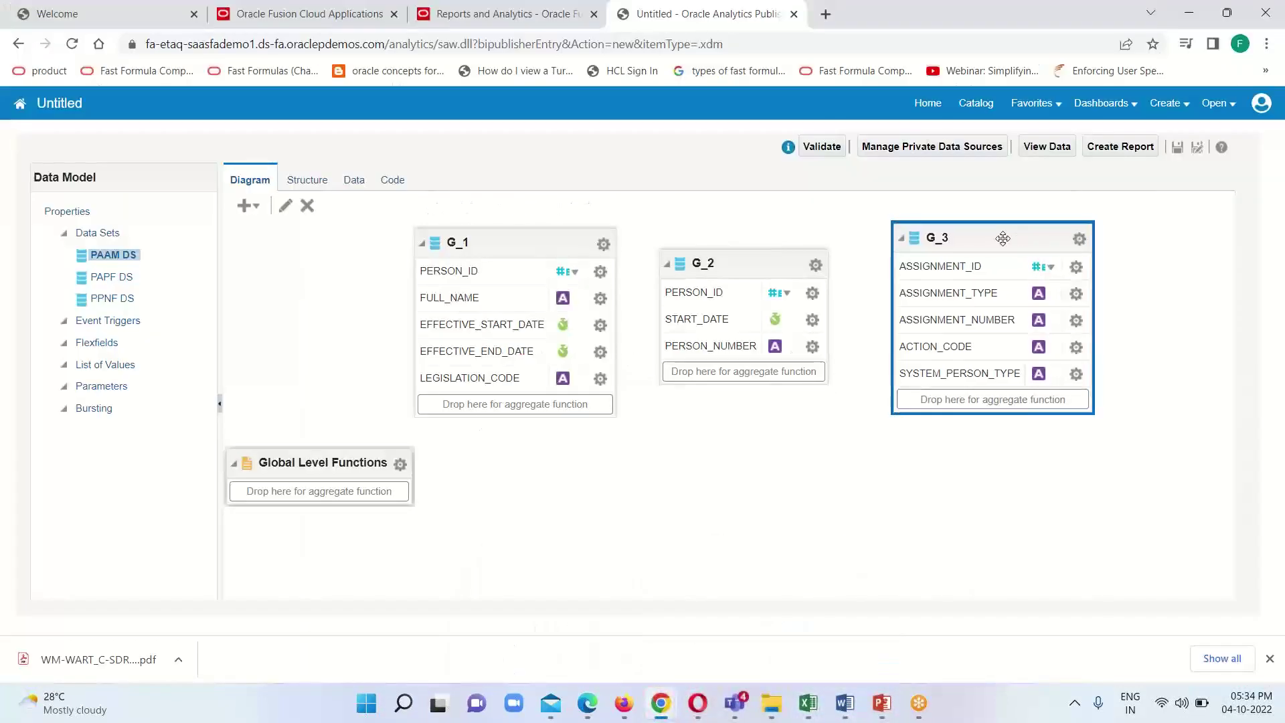
pyautogui.click(285, 205)
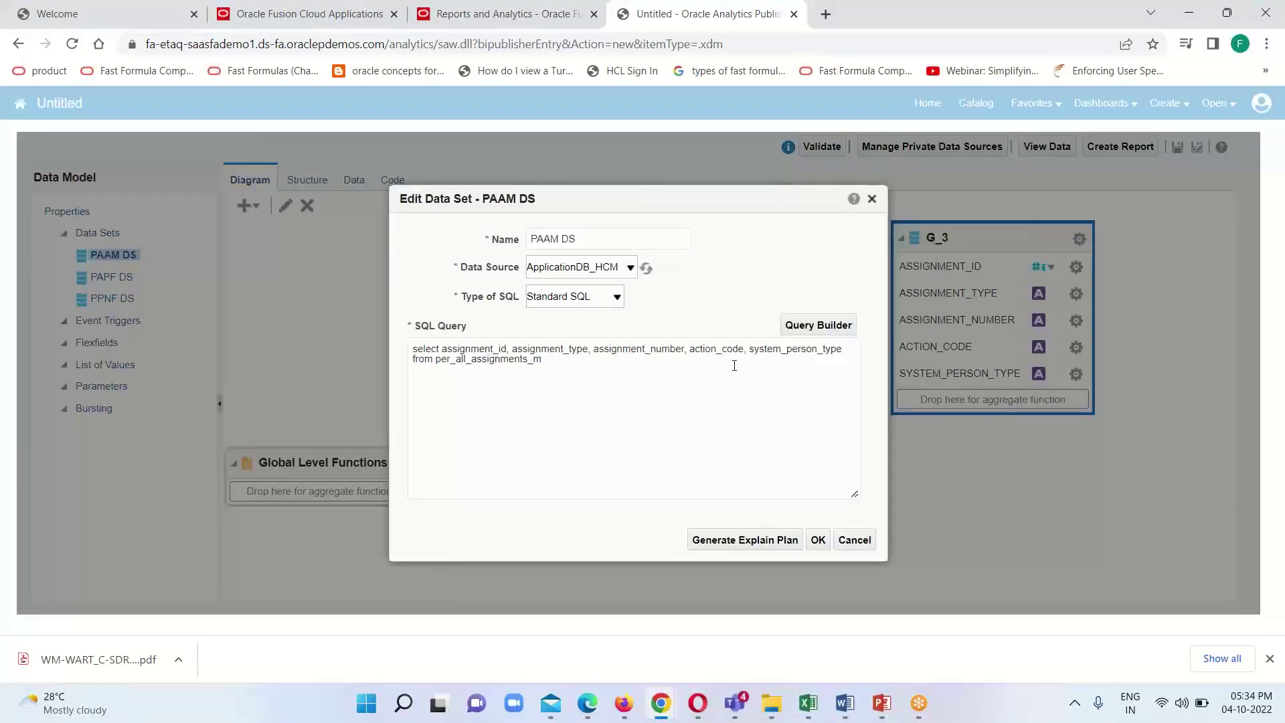
pyautogui.click(843, 349)
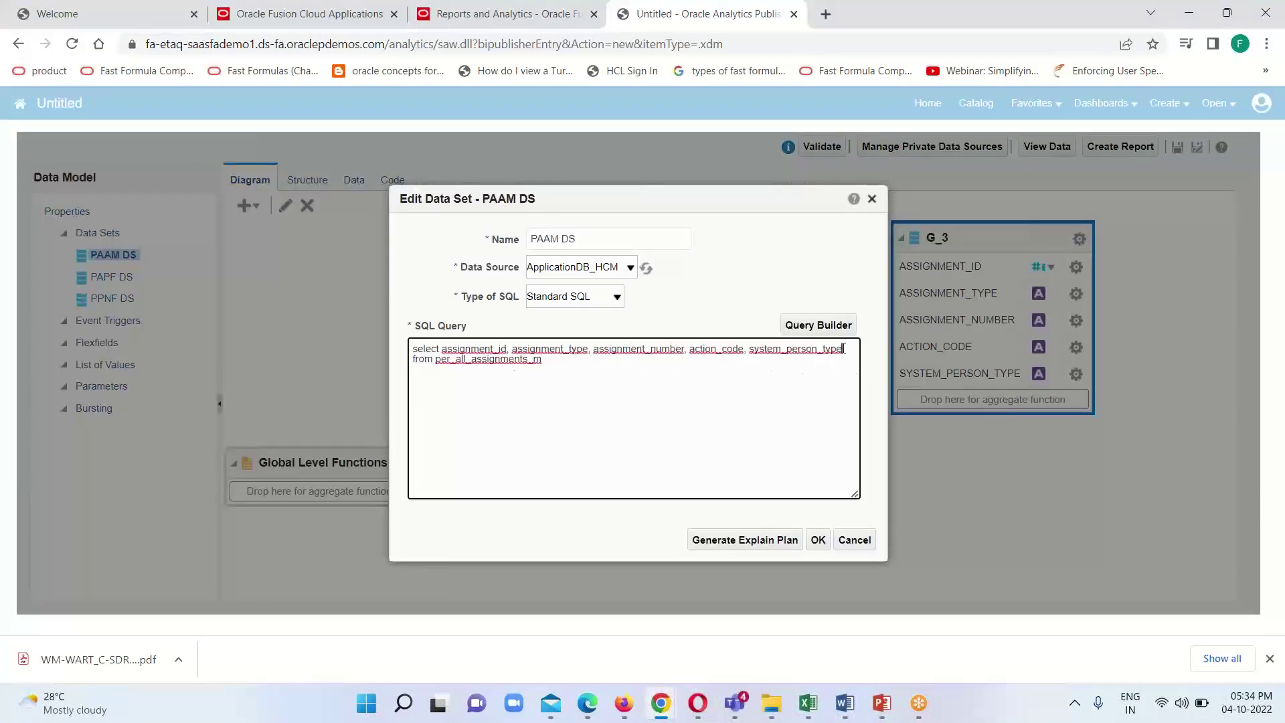
pyautogui.write(', p')
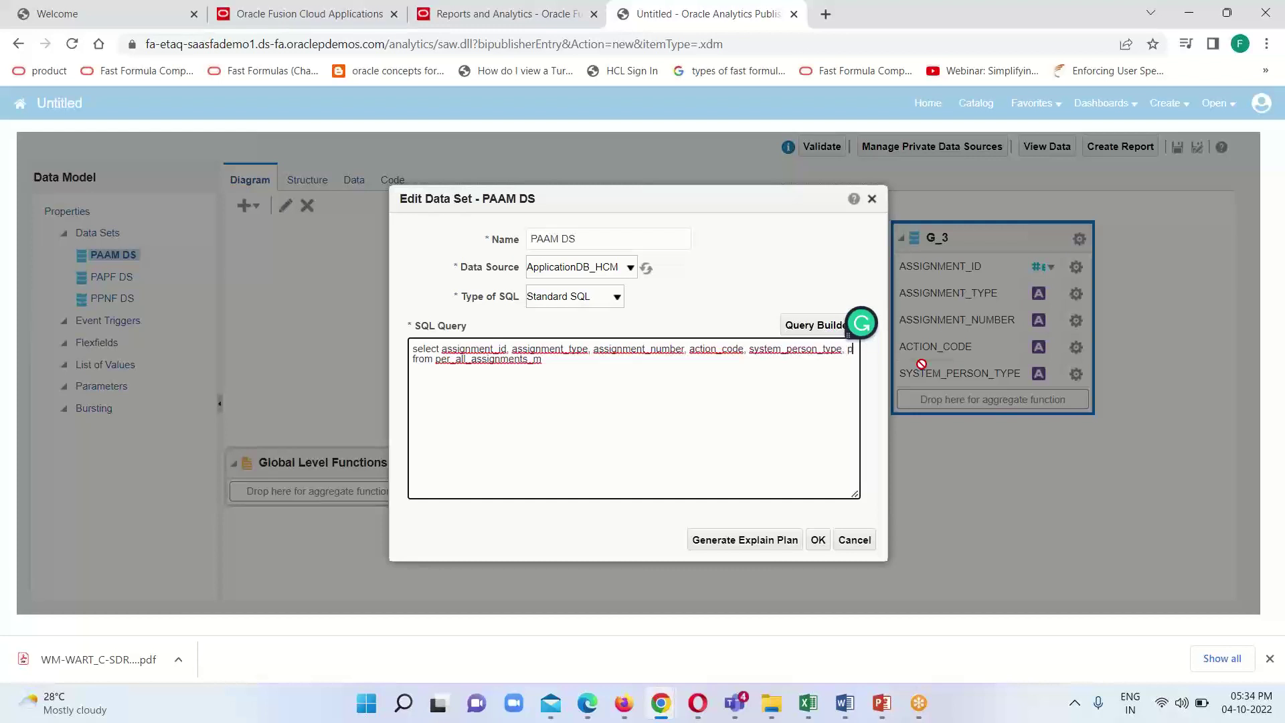
pyautogui.write('erson')
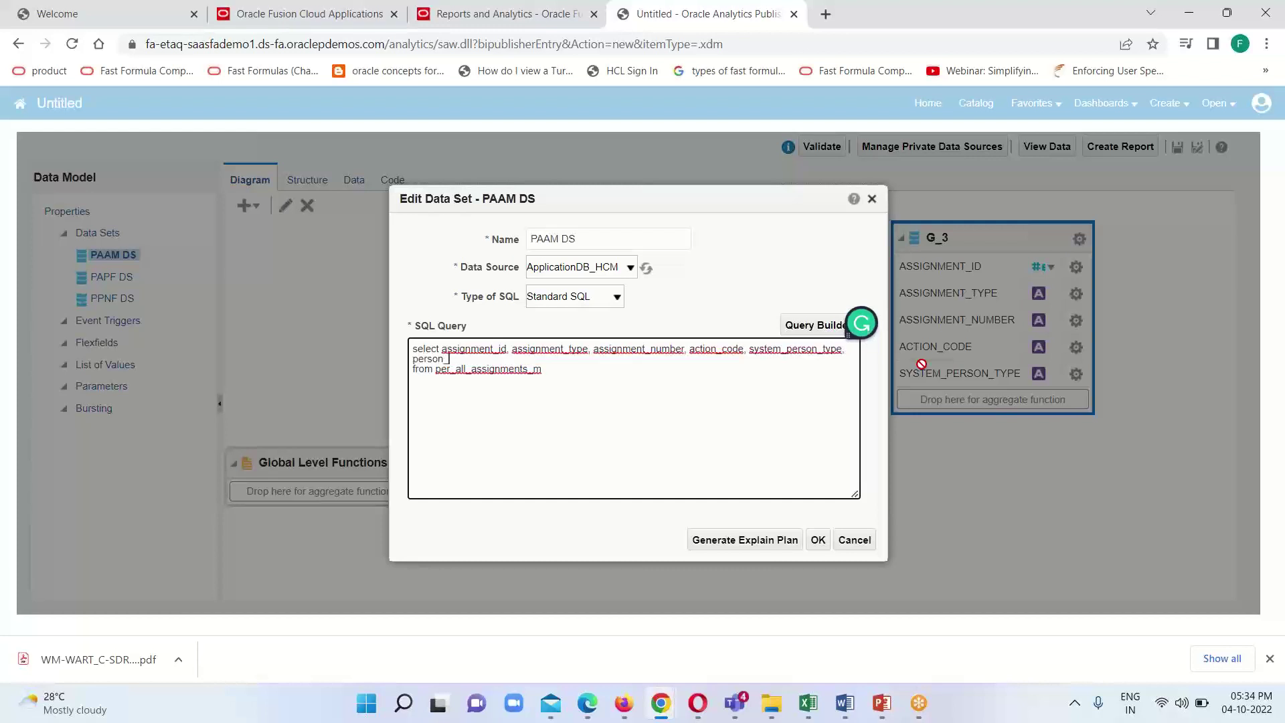
pyautogui.write('_id')
pyautogui.click(818, 540)
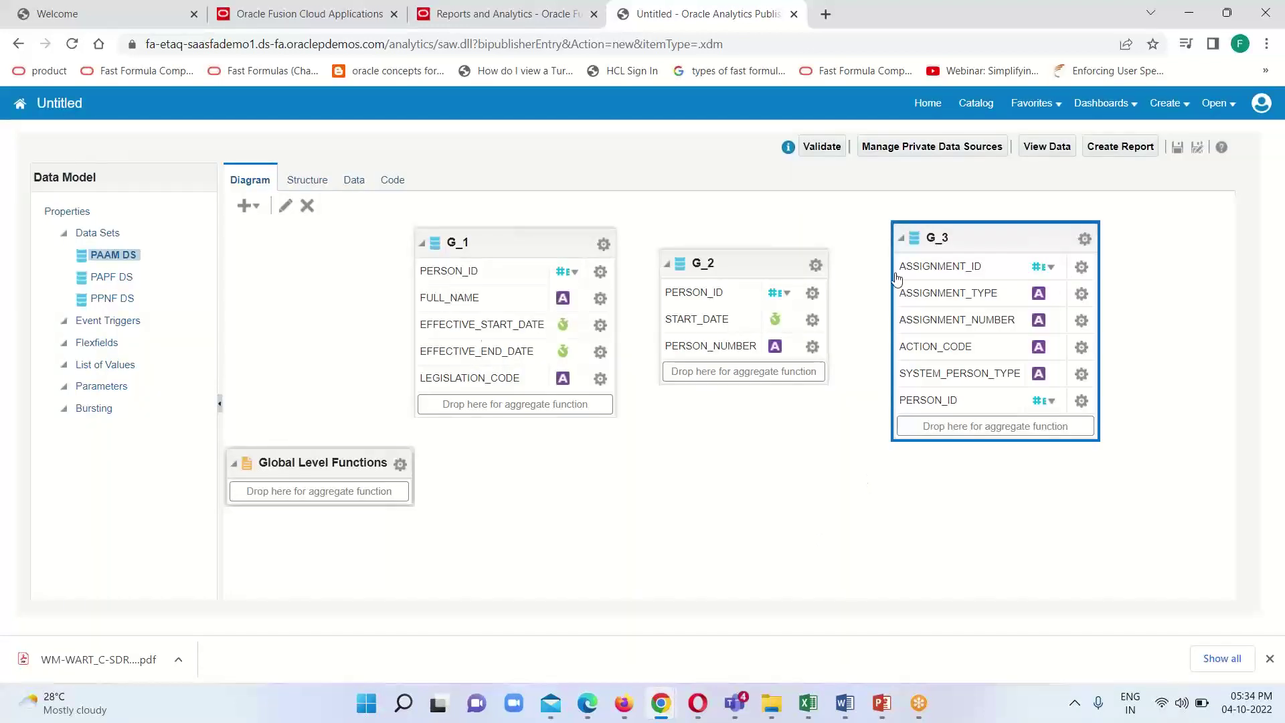
pyautogui.click(1047, 147)
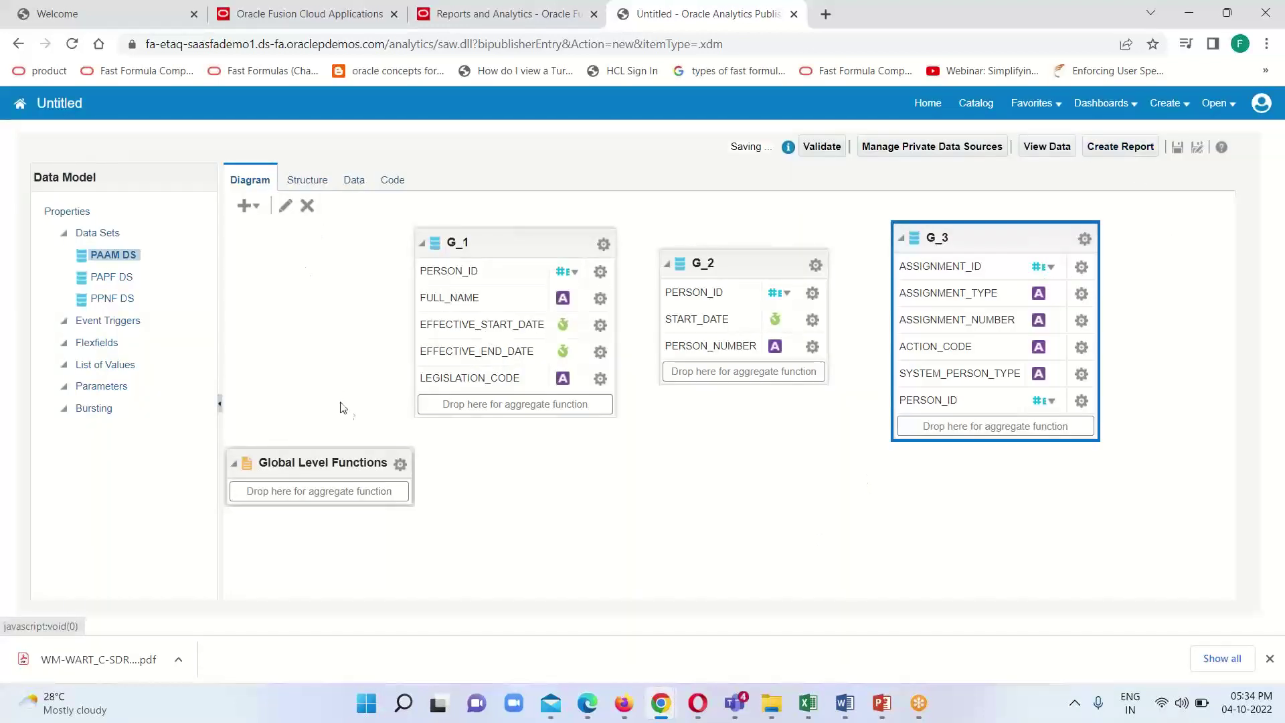
# Run the data preview to check PERSON_ID in G_3 rows, then return to the diagram
pyautogui.click(330, 216)
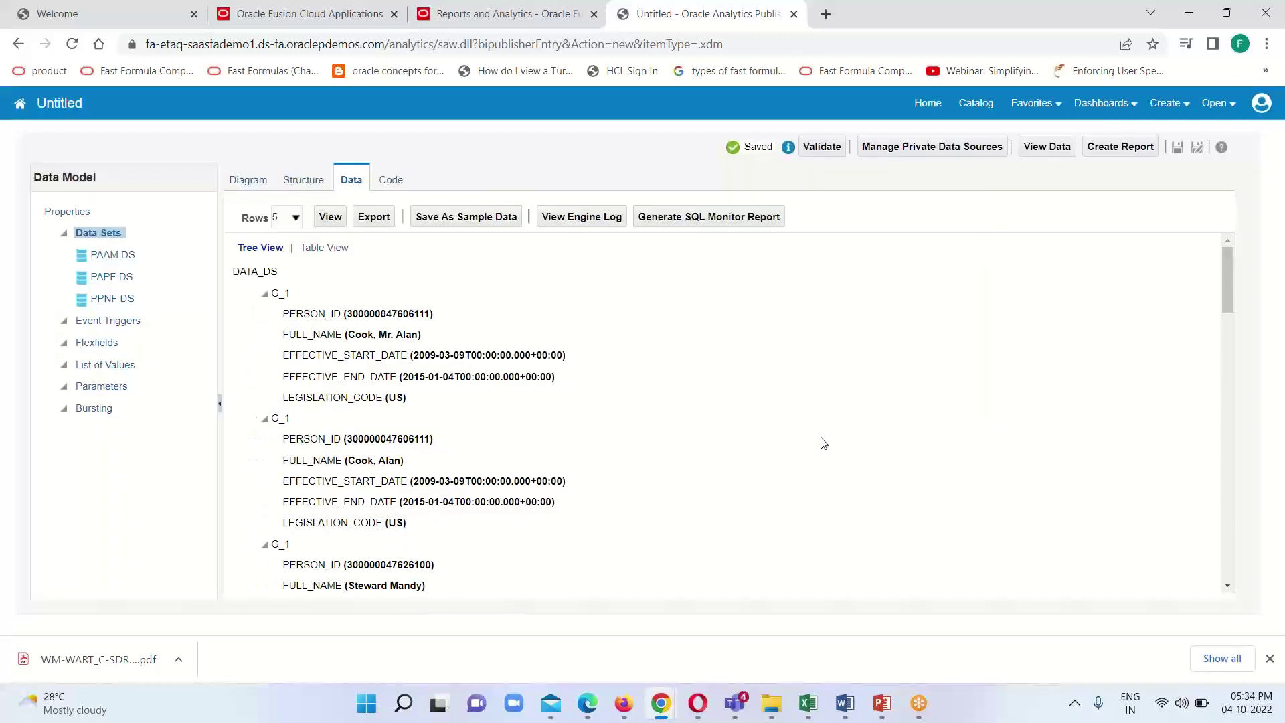
pyautogui.scroll(-1, 775, 457)
pyautogui.scroll(-10, 775, 457)
pyautogui.scroll(10, 913, 516)
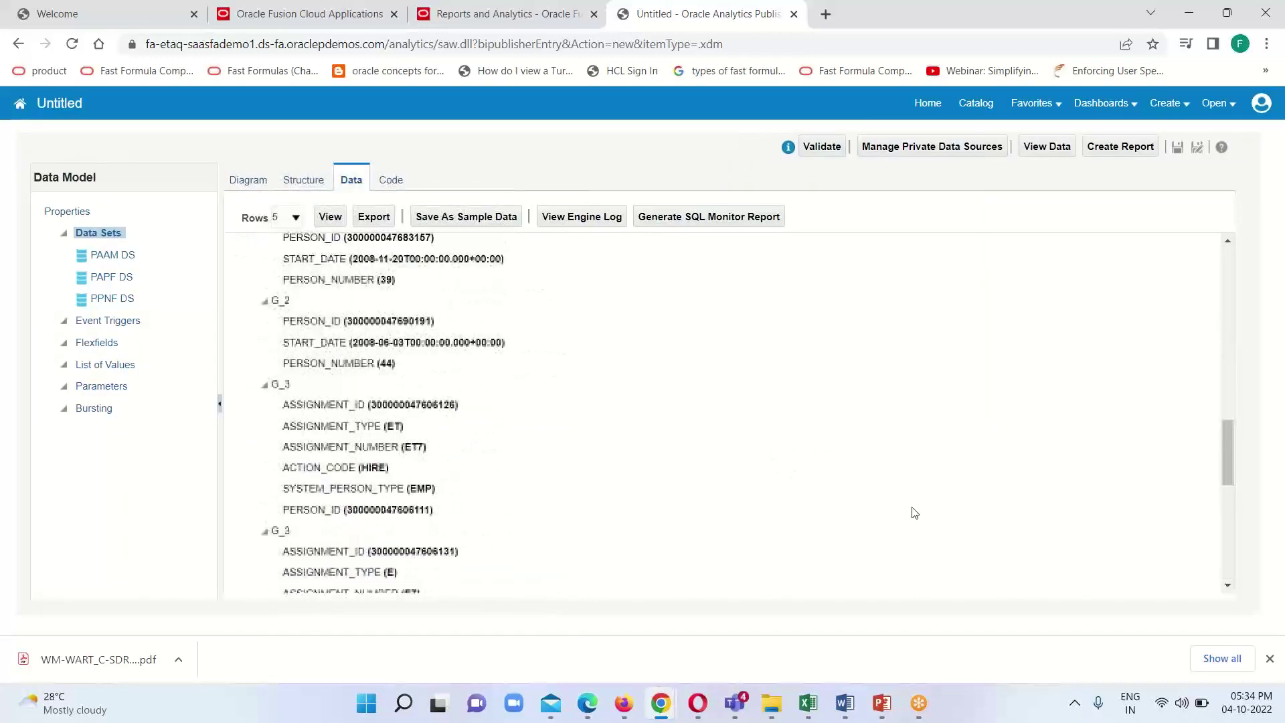
pyautogui.scroll(2, 913, 510)
pyautogui.click(250, 180)
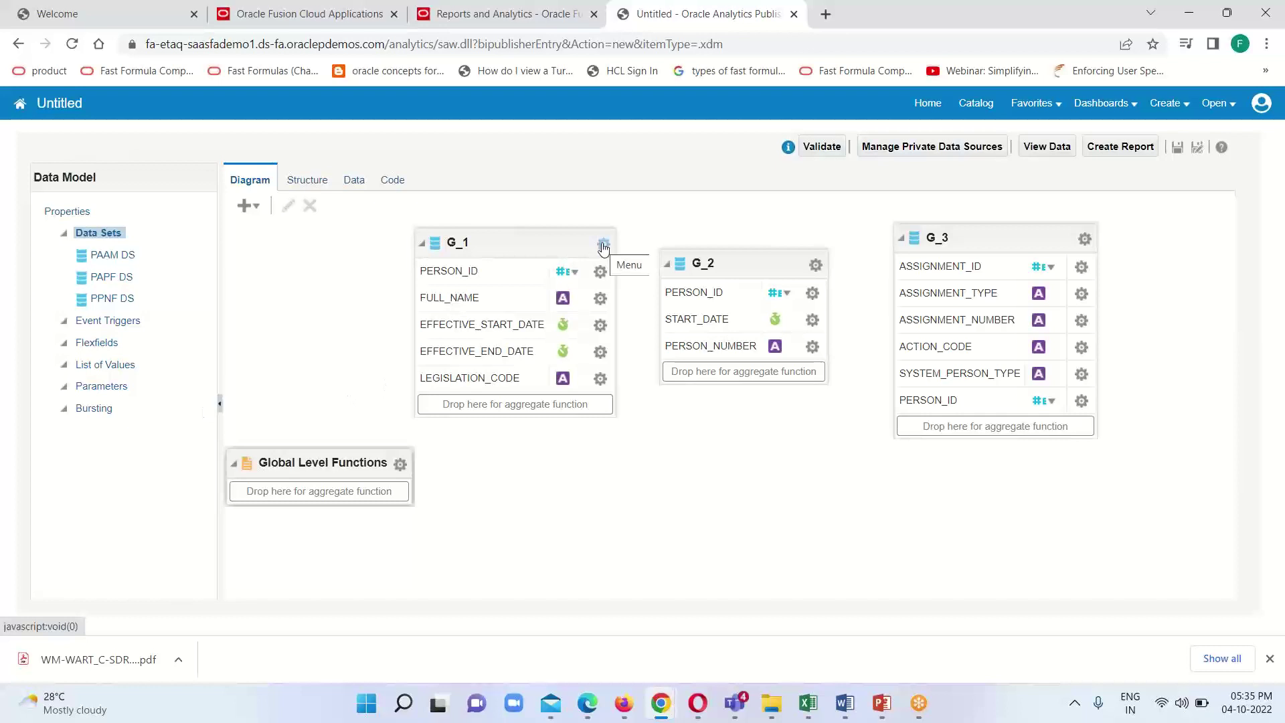
# Create group links from G_1 to G_2 and G_3, then reposition the three group boxes
pyautogui.moveTo(602, 247); pyautogui.dragTo(520, 251)
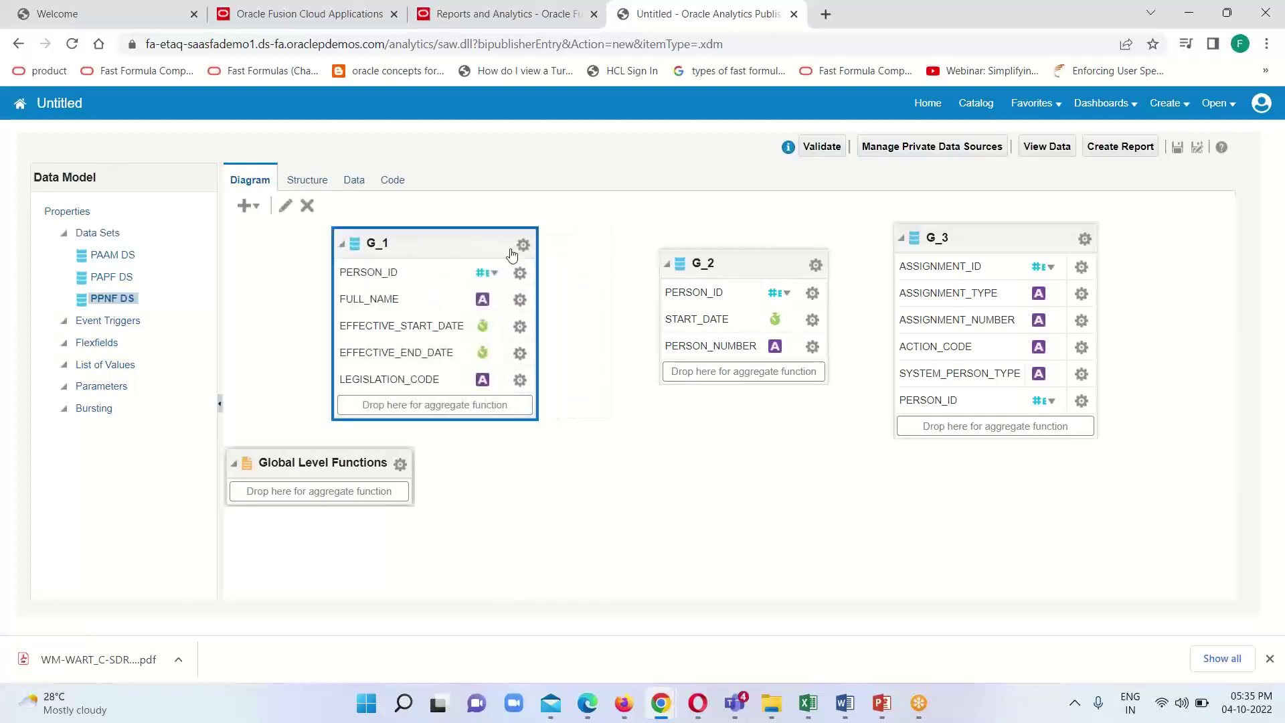
pyautogui.click(522, 245)
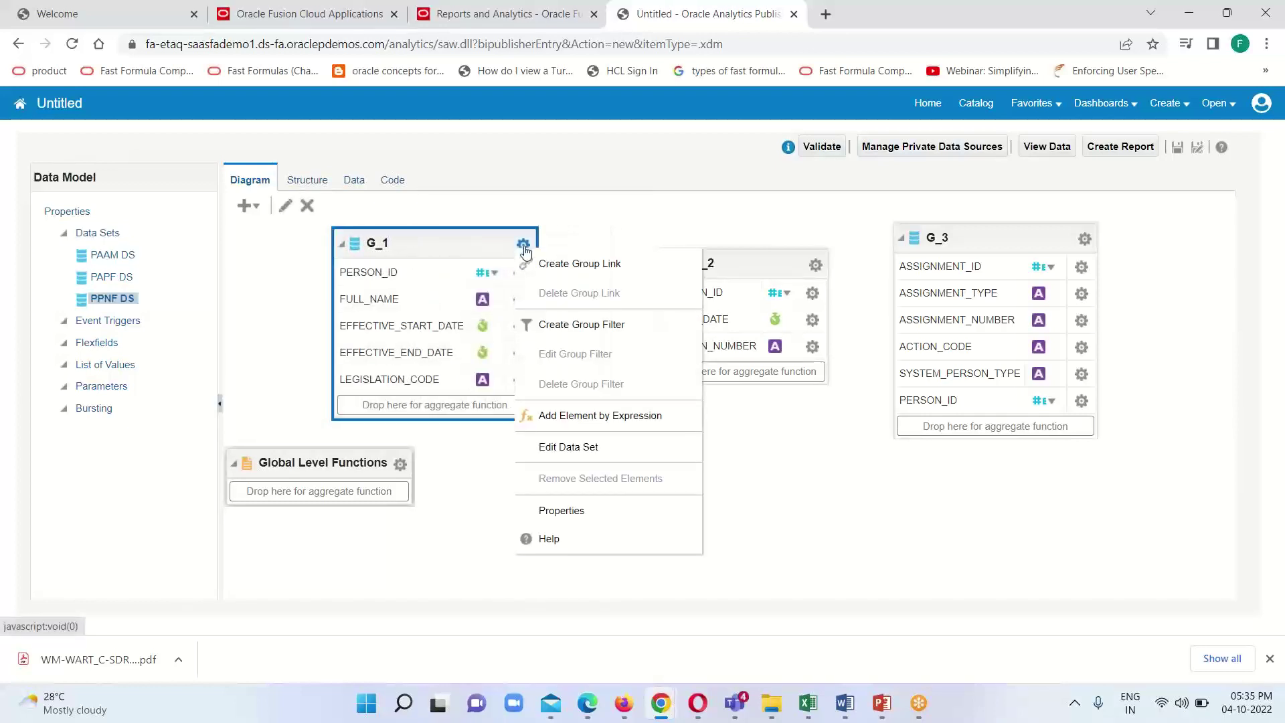
pyautogui.click(575, 268)
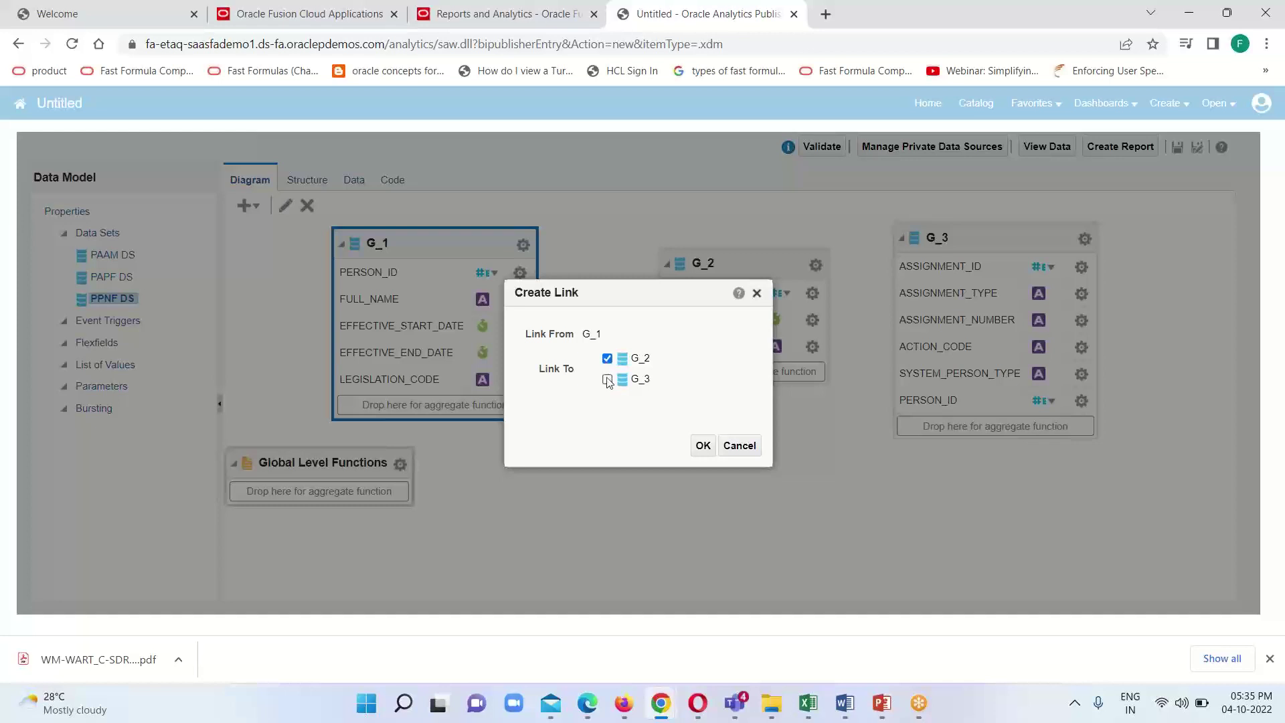
pyautogui.click(608, 379)
pyautogui.click(700, 446)
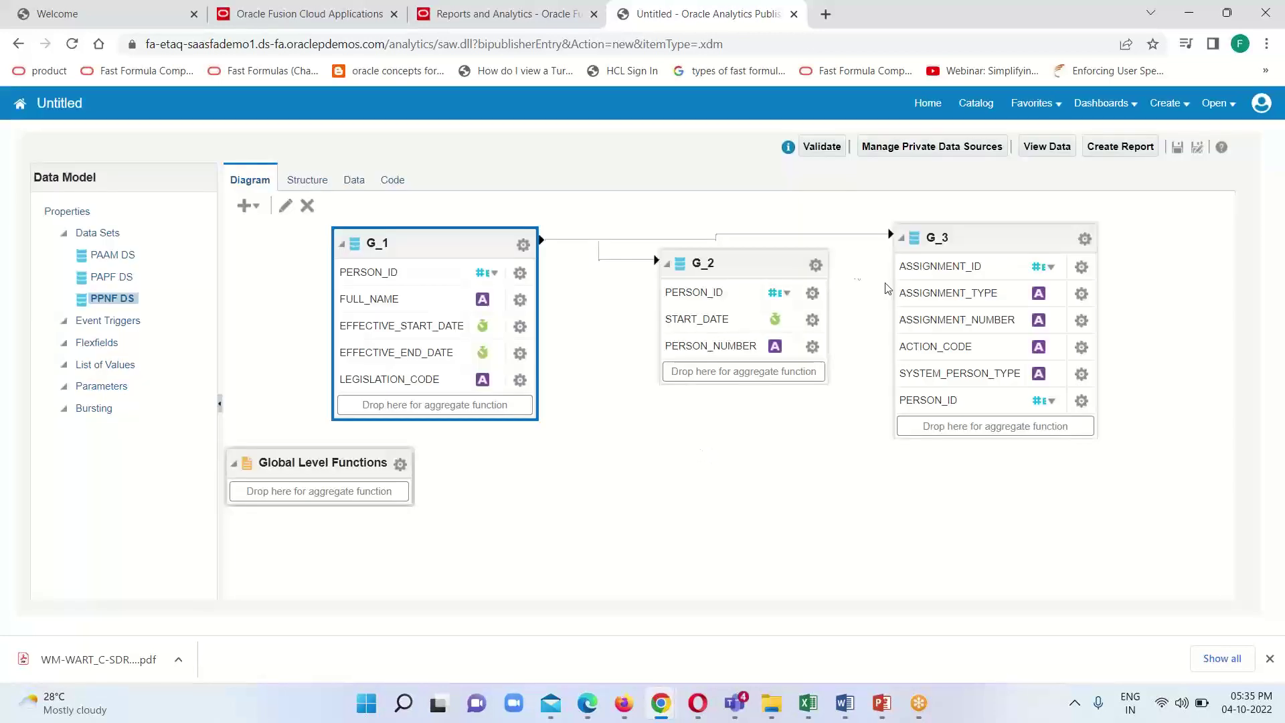
pyautogui.moveTo(750, 262)
pyautogui.mouseDown()
pyautogui.moveTo(740, 247)
pyautogui.moveTo(743, 276)
pyautogui.mouseUp()
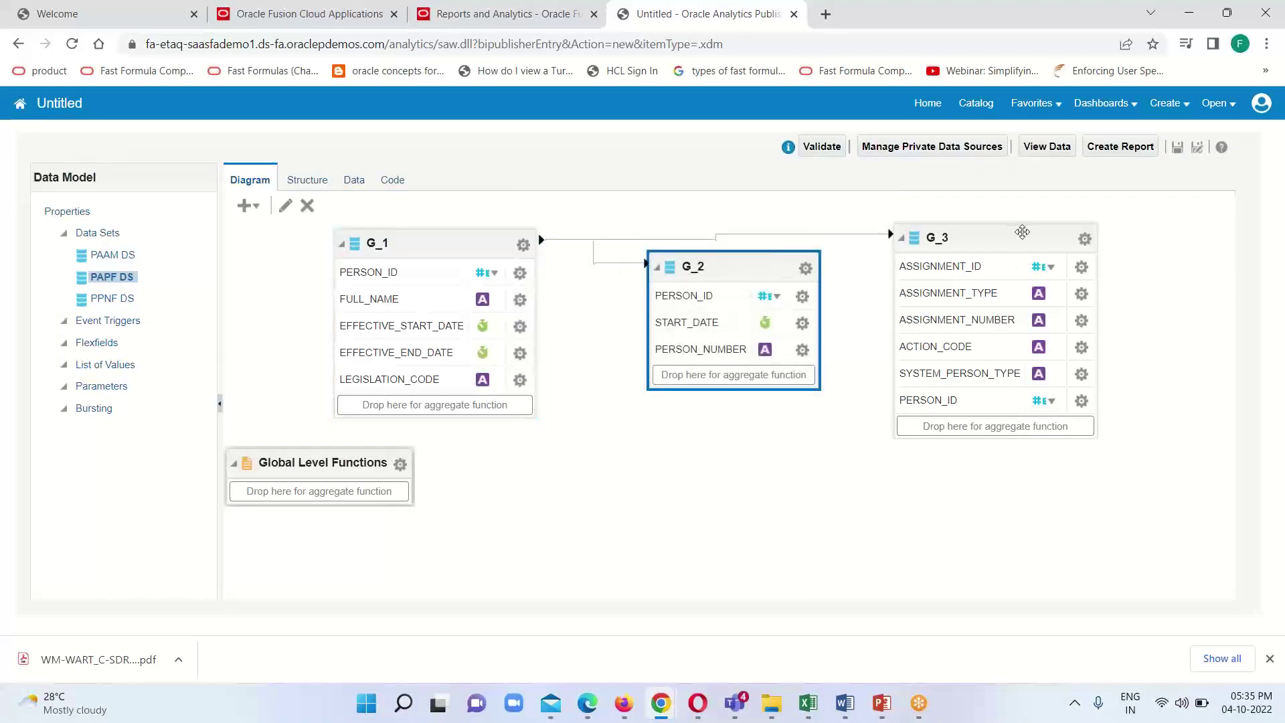
pyautogui.moveTo(1022, 232); pyautogui.dragTo(1057, 439)
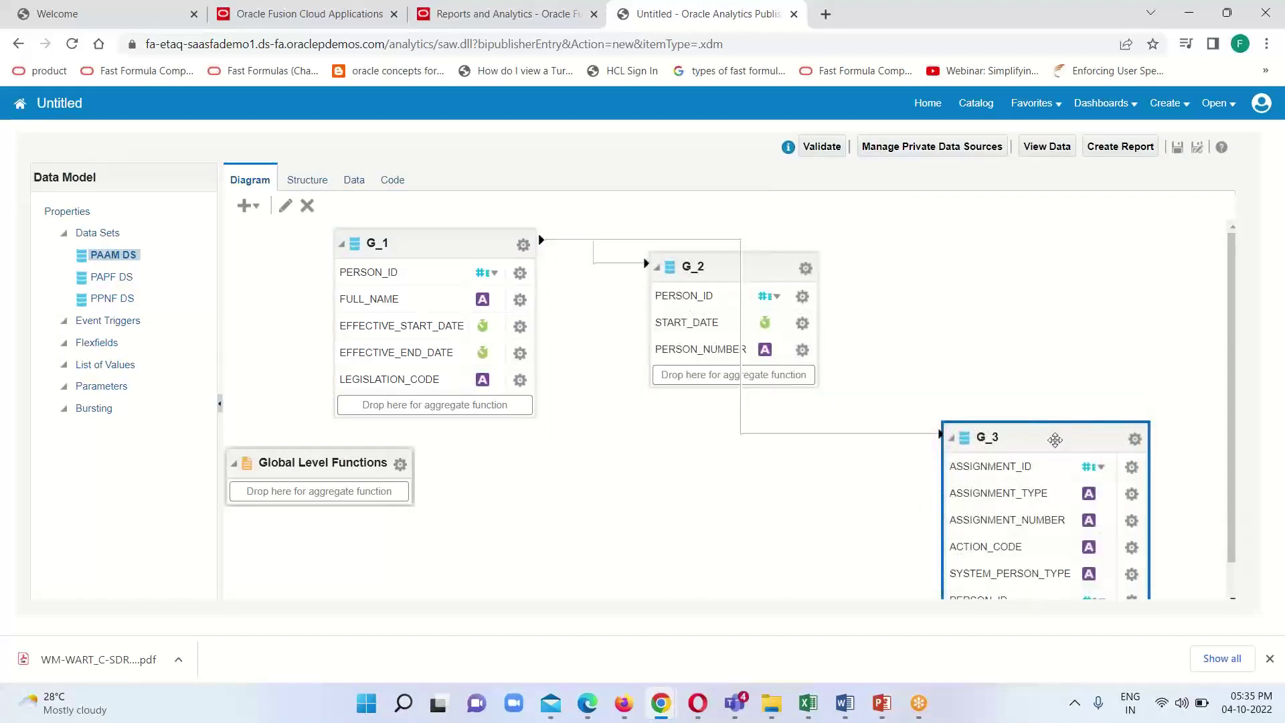
# Generate the linked data preview and review nested G_2 and G_3 rows in tree view
pyautogui.click(1041, 148)
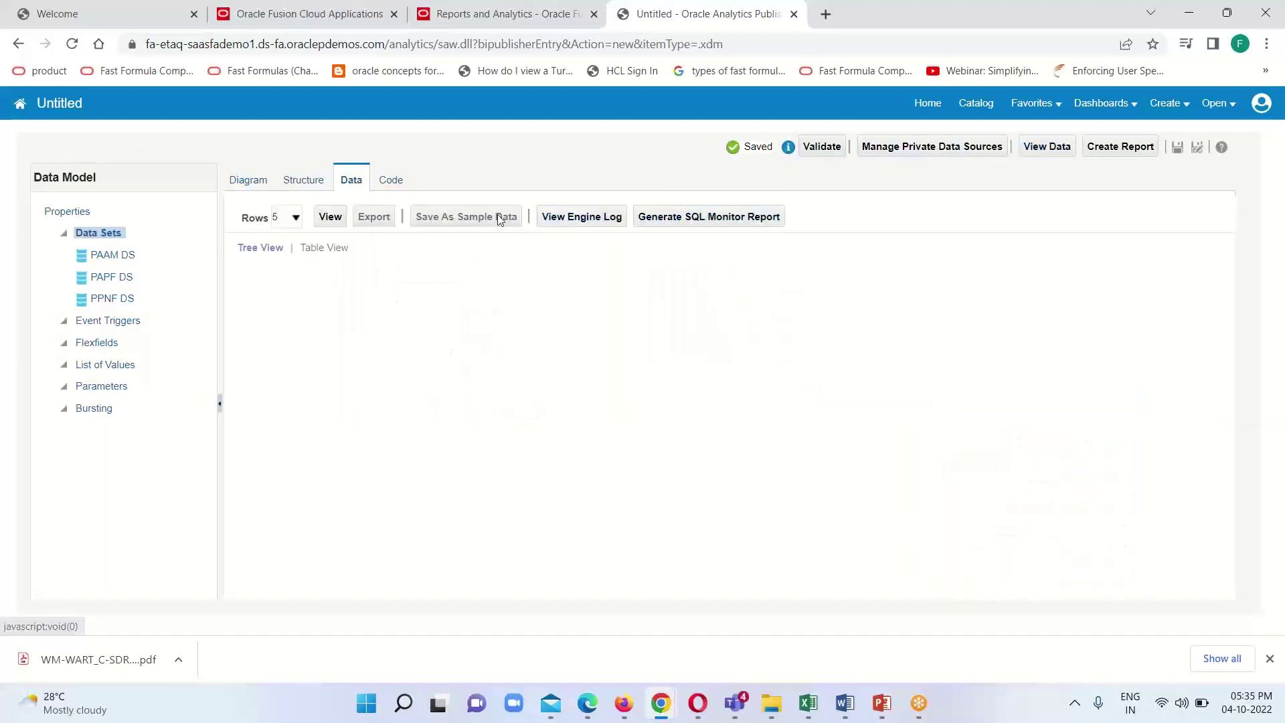
pyautogui.click(330, 216)
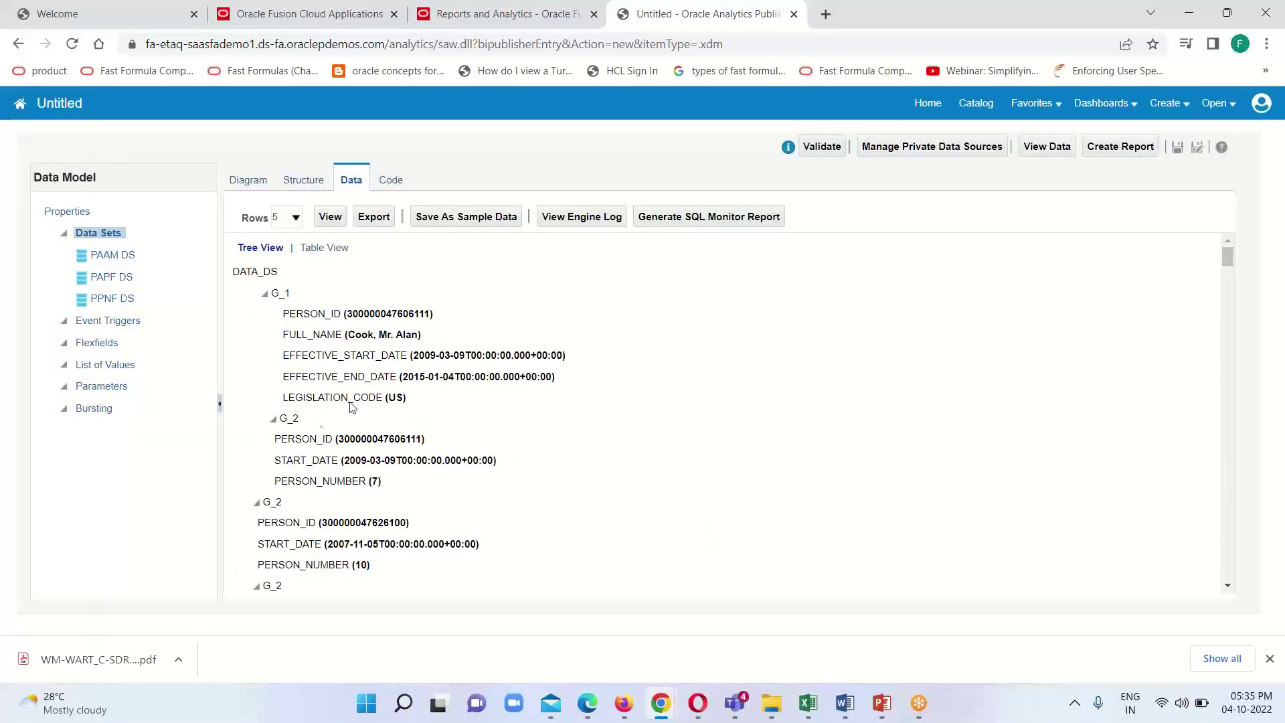
pyautogui.scroll(-2, 707, 461)
pyautogui.scroll(2, 708, 494)
pyautogui.scroll(-5, 573, 525)
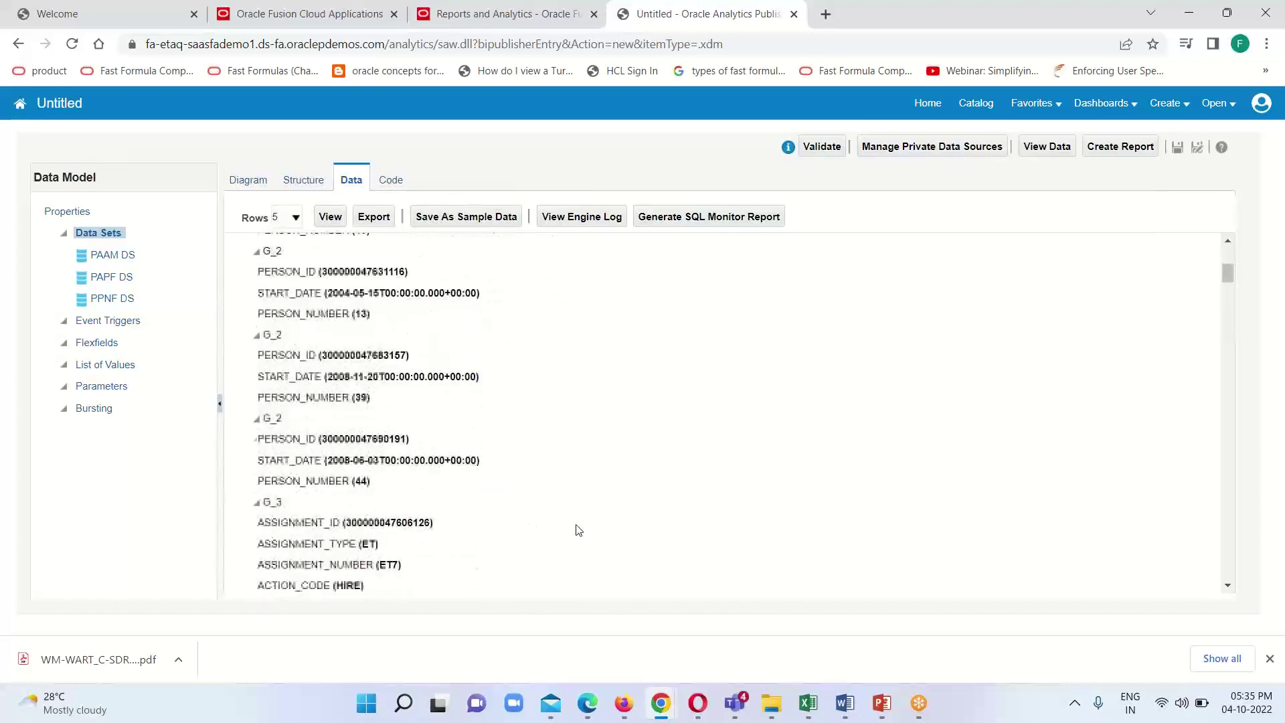
pyautogui.scroll(5, 658, 524)
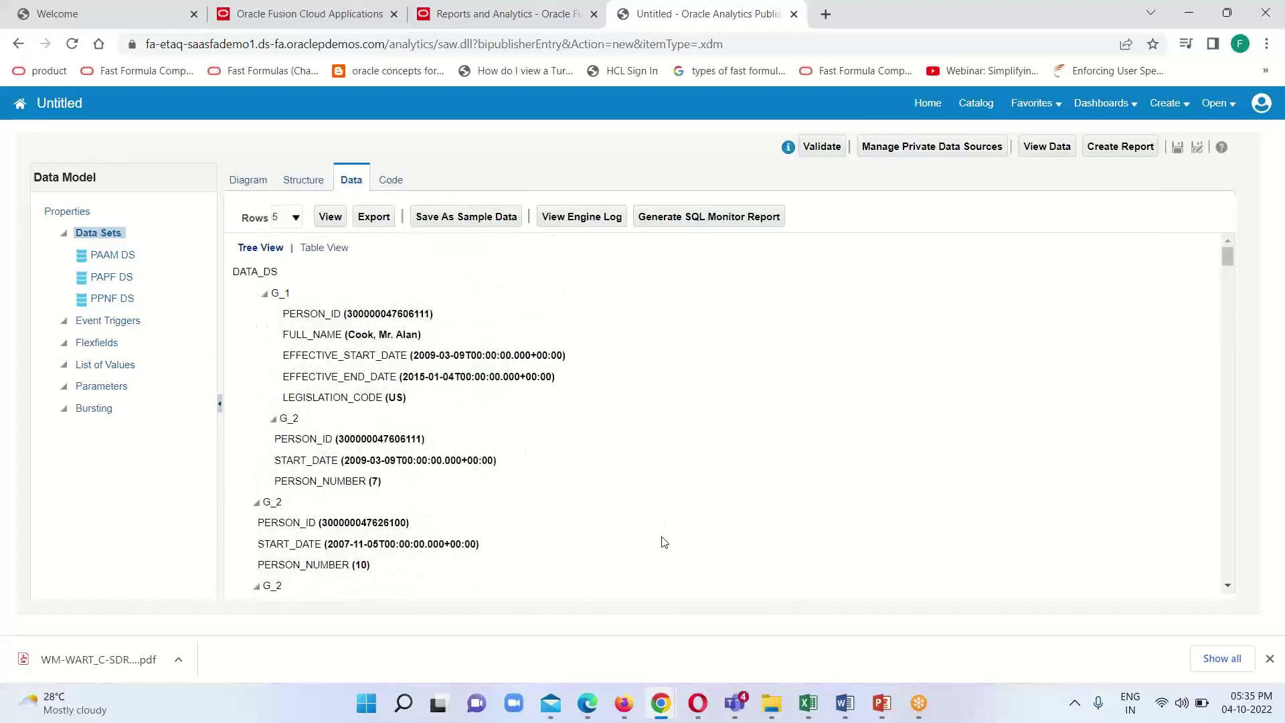
# Switch the preview to Table View and scroll through the tables
pyautogui.click(325, 249)
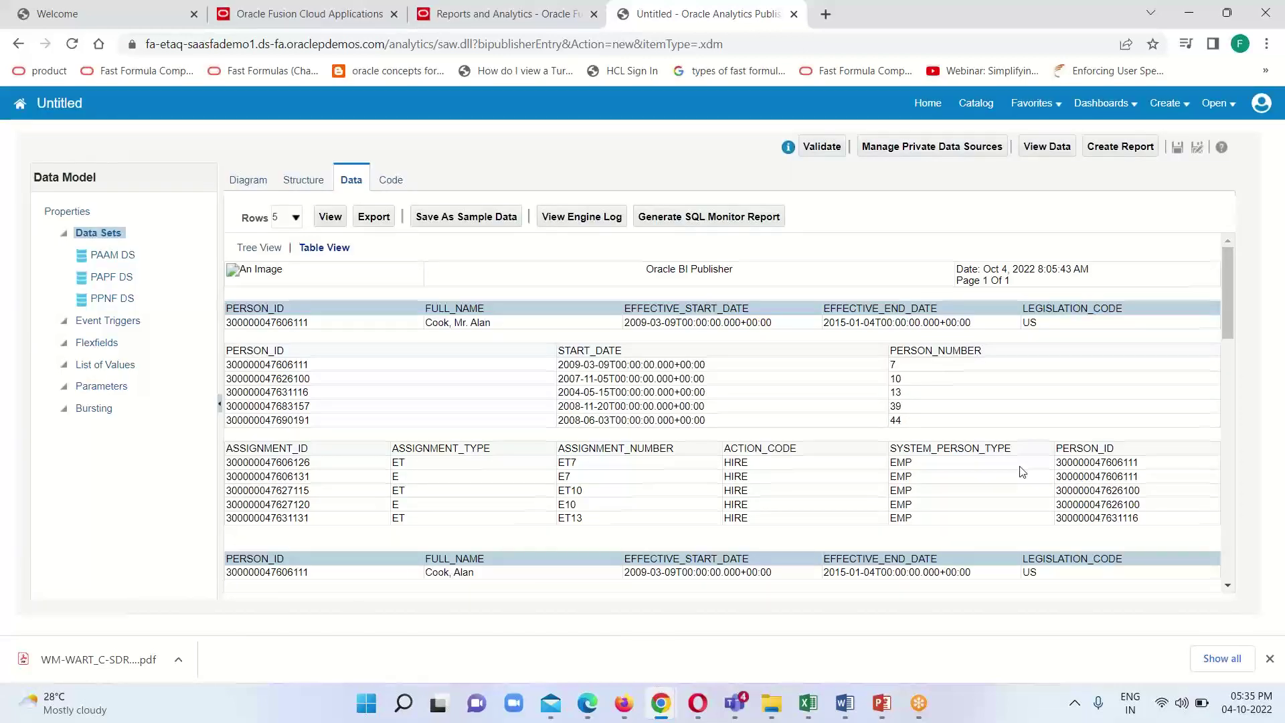
pyautogui.scroll(-5, 1034, 471)
pyautogui.scroll(2, 1007, 478)
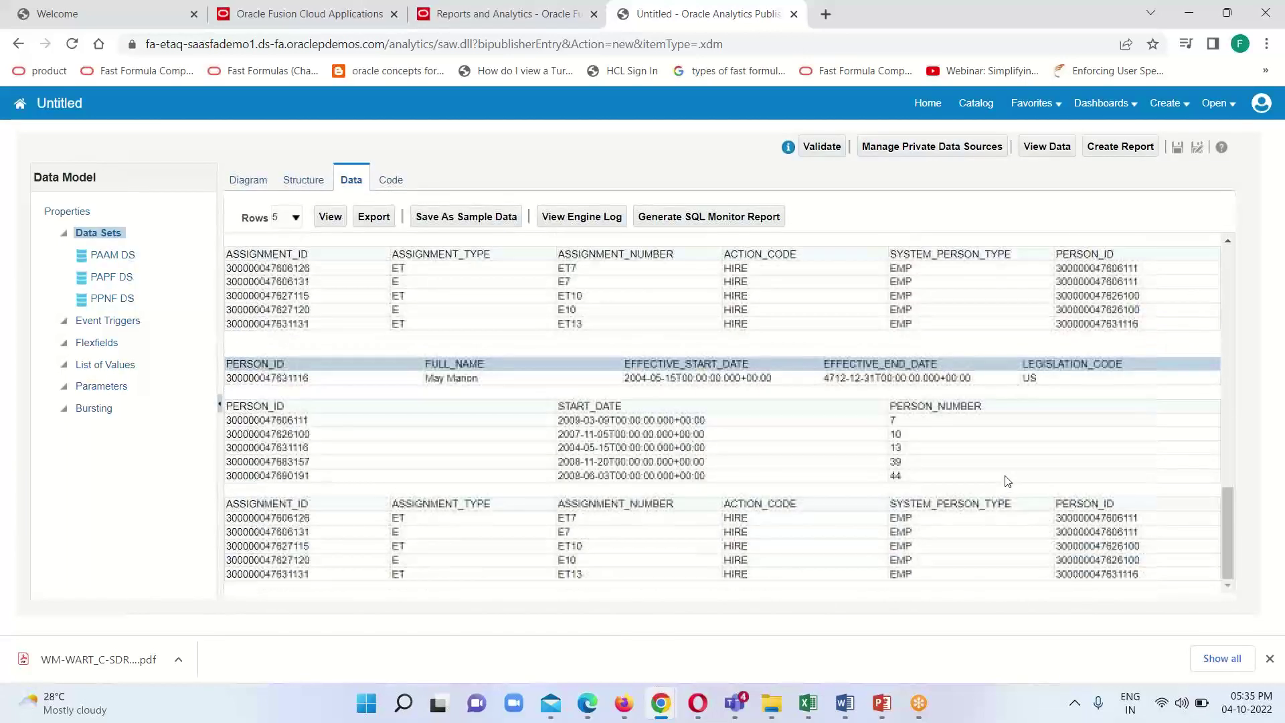
pyautogui.scroll(5, 726, 501)
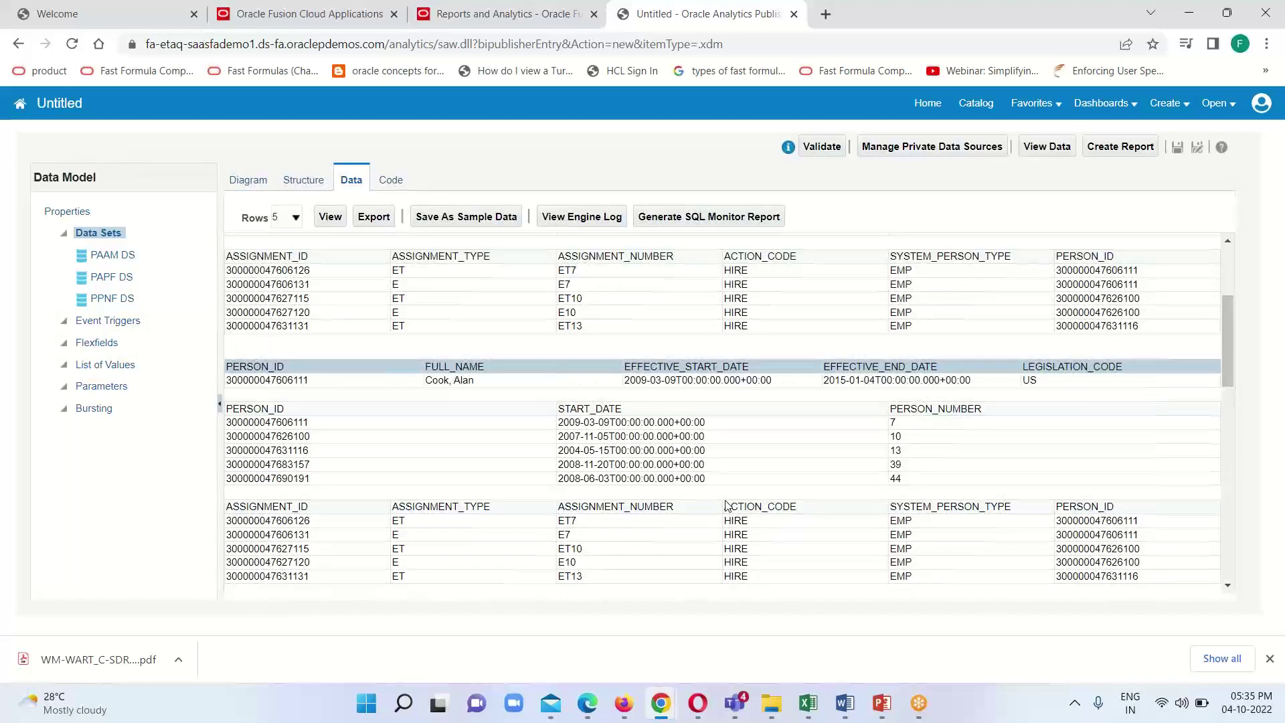
# Rerun the data preview with the row count set to 50
pyautogui.click(296, 218)
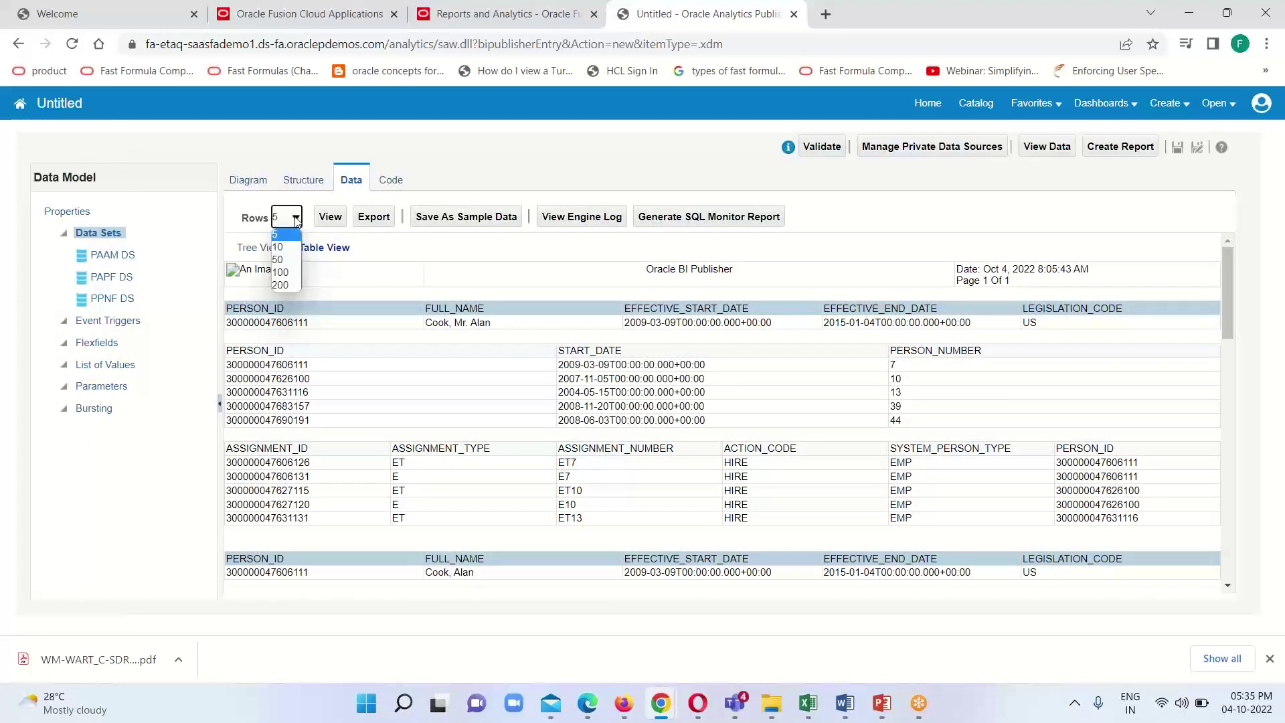
pyautogui.click(281, 261)
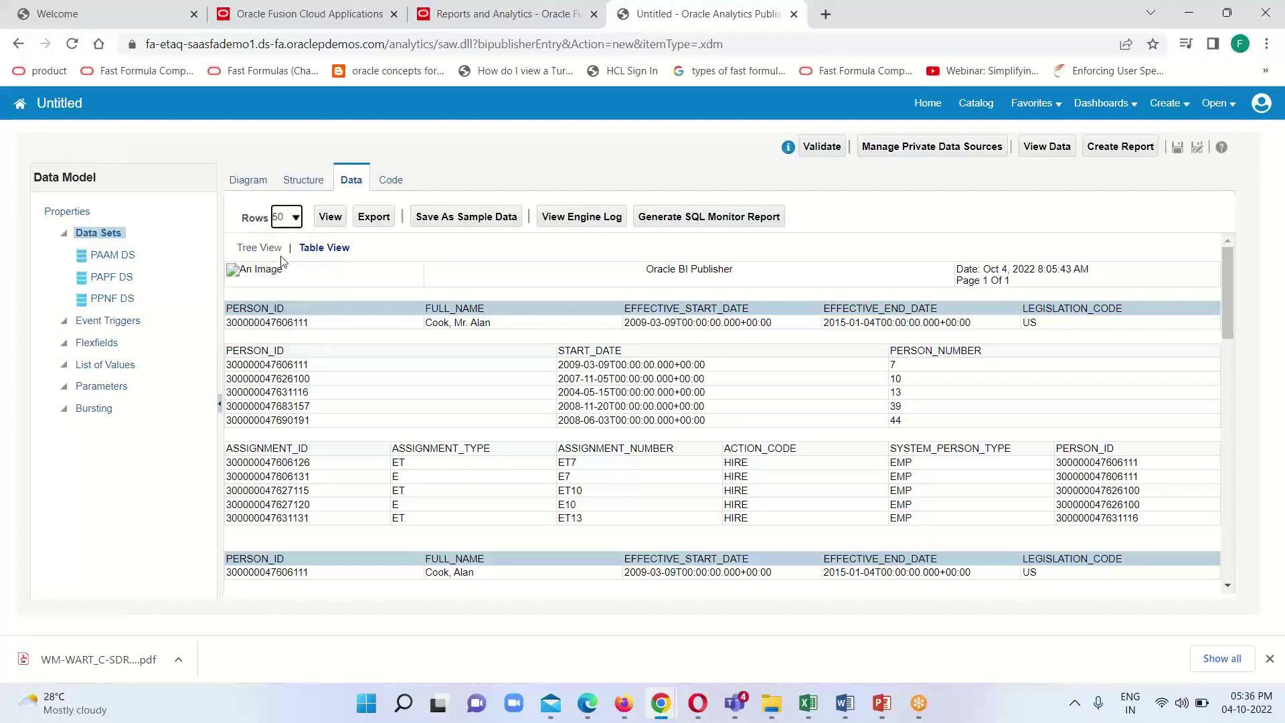
pyautogui.click(329, 217)
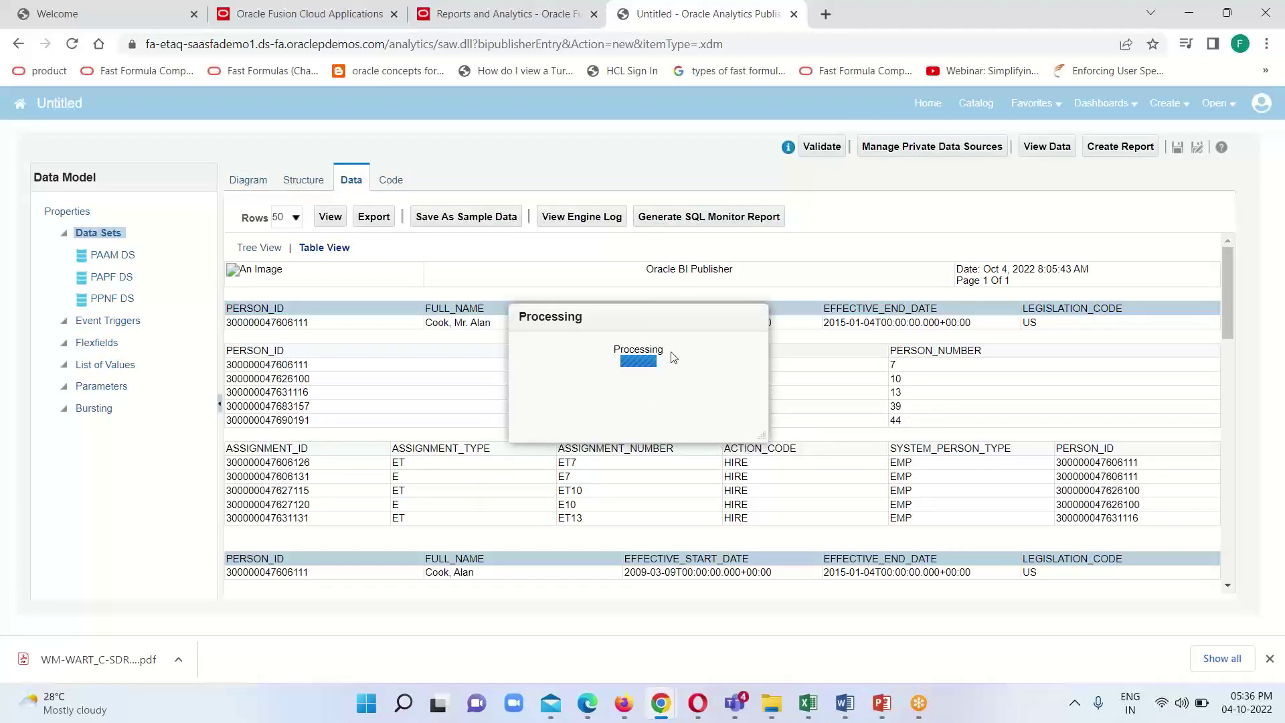
pyautogui.scroll(-6, 721, 390)
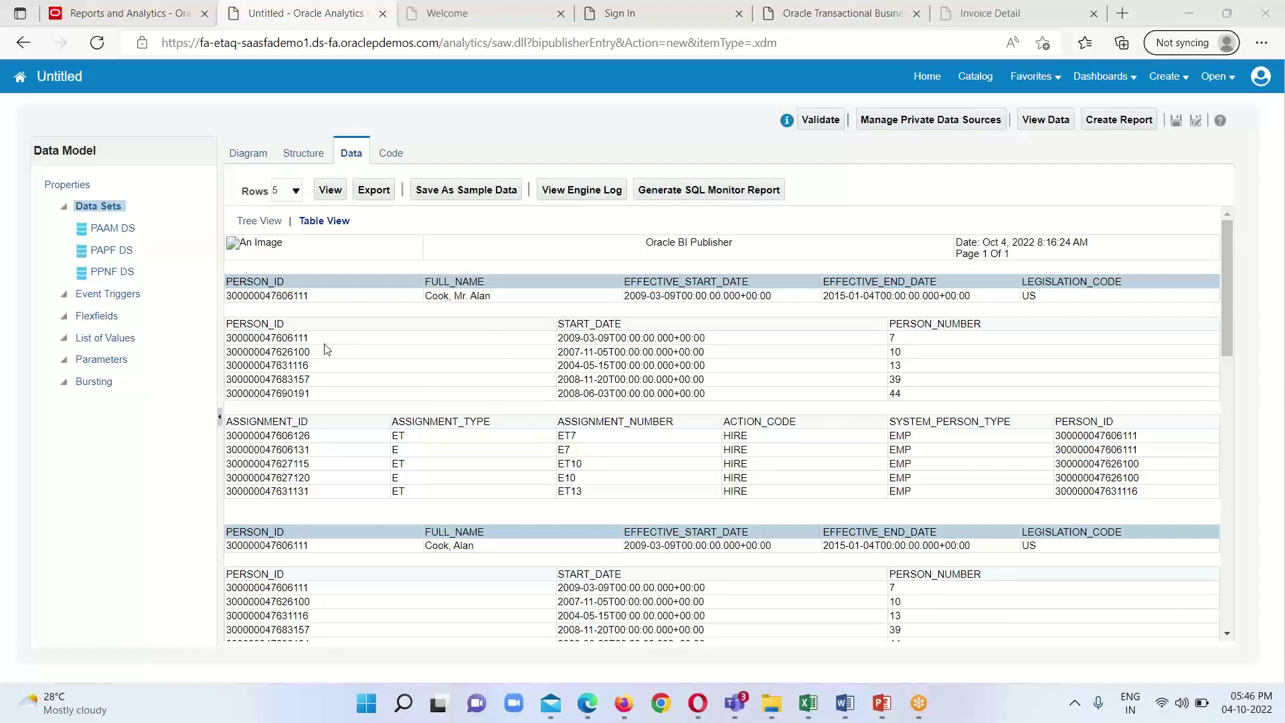
# Regenerate the linked preview with 50 rows, then bring up the Creating Link Between Data Sets slide
pyautogui.scroll(-3, 1026, 362)
pyautogui.scroll(3, 670, 302)
pyautogui.click(295, 192)
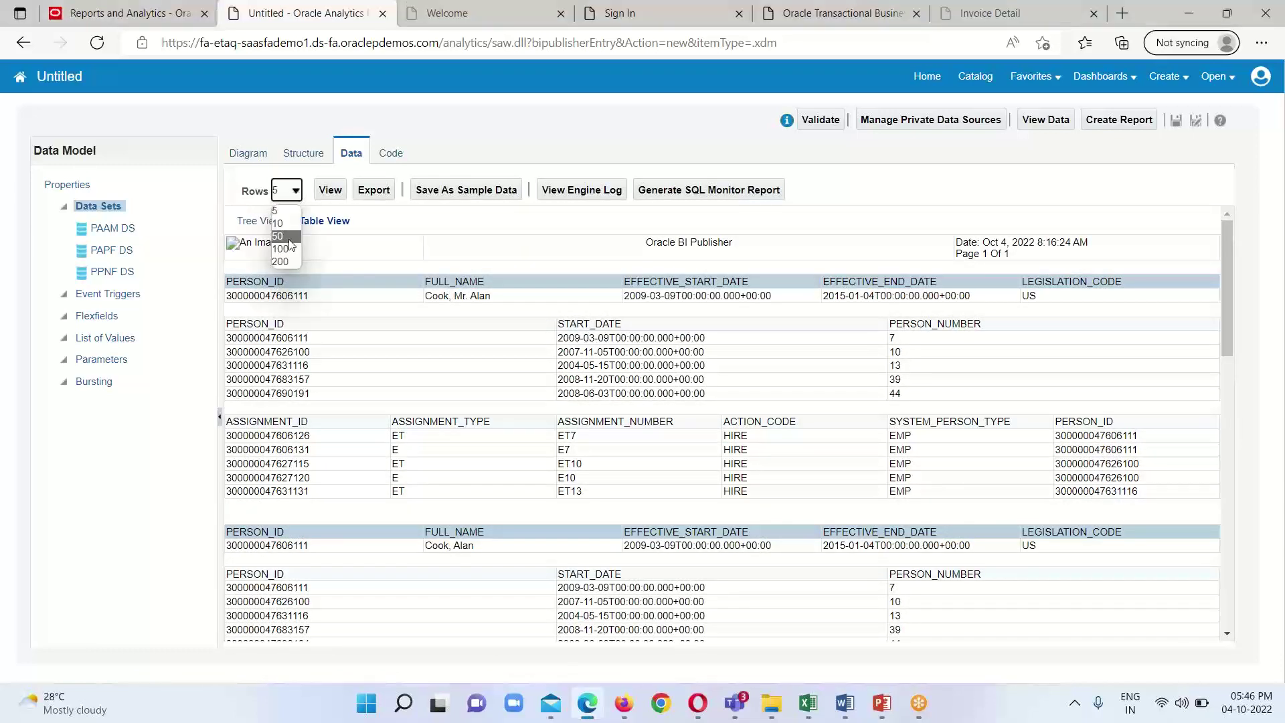
pyautogui.click(287, 236)
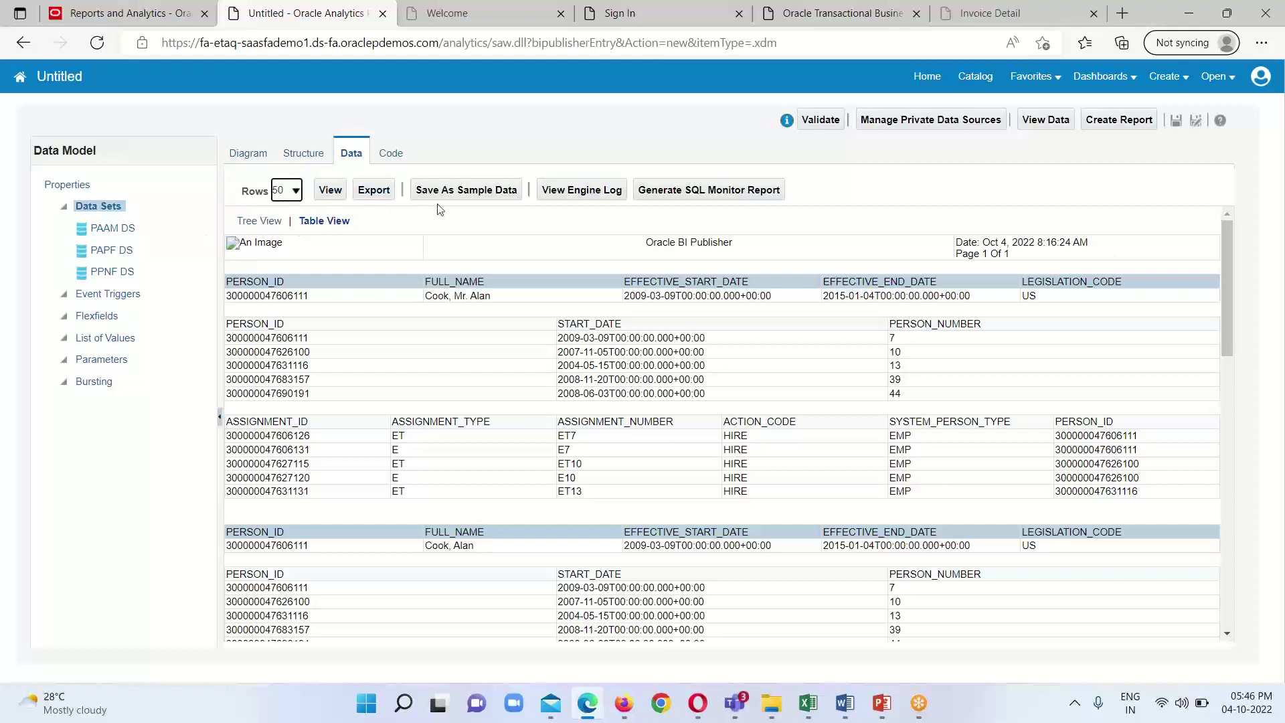
pyautogui.click(331, 194)
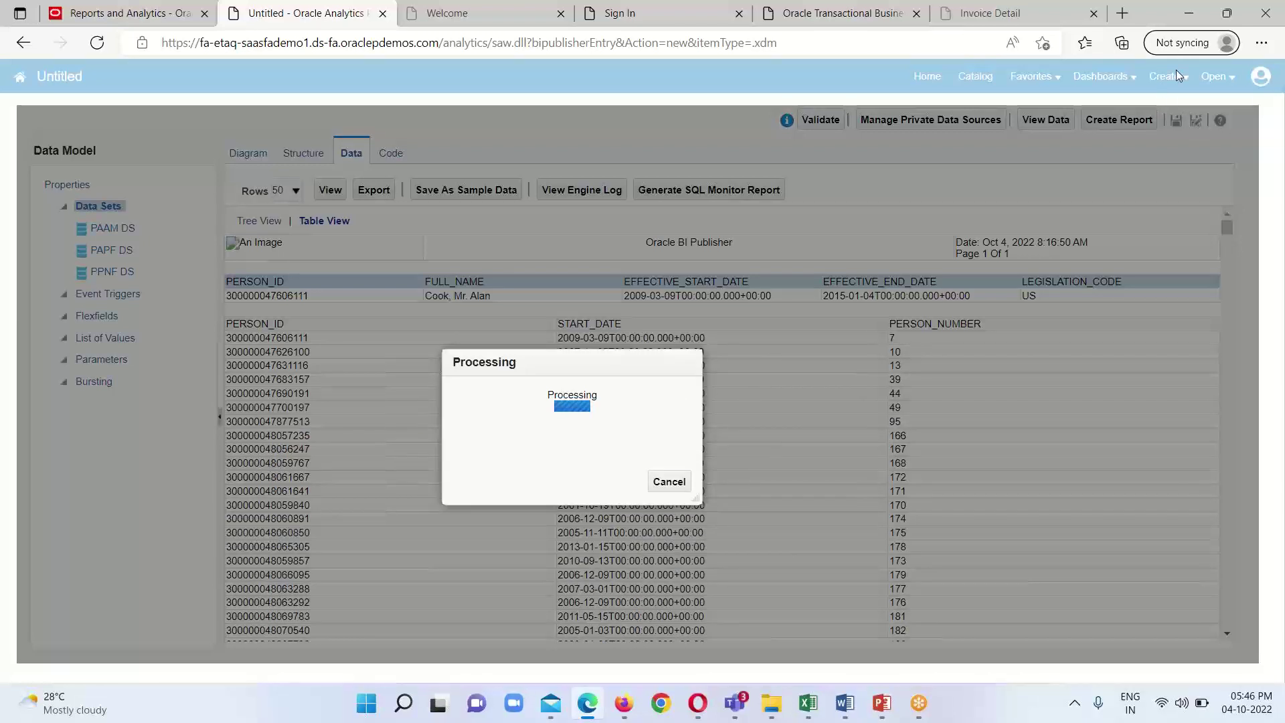
pyautogui.click(669, 482)
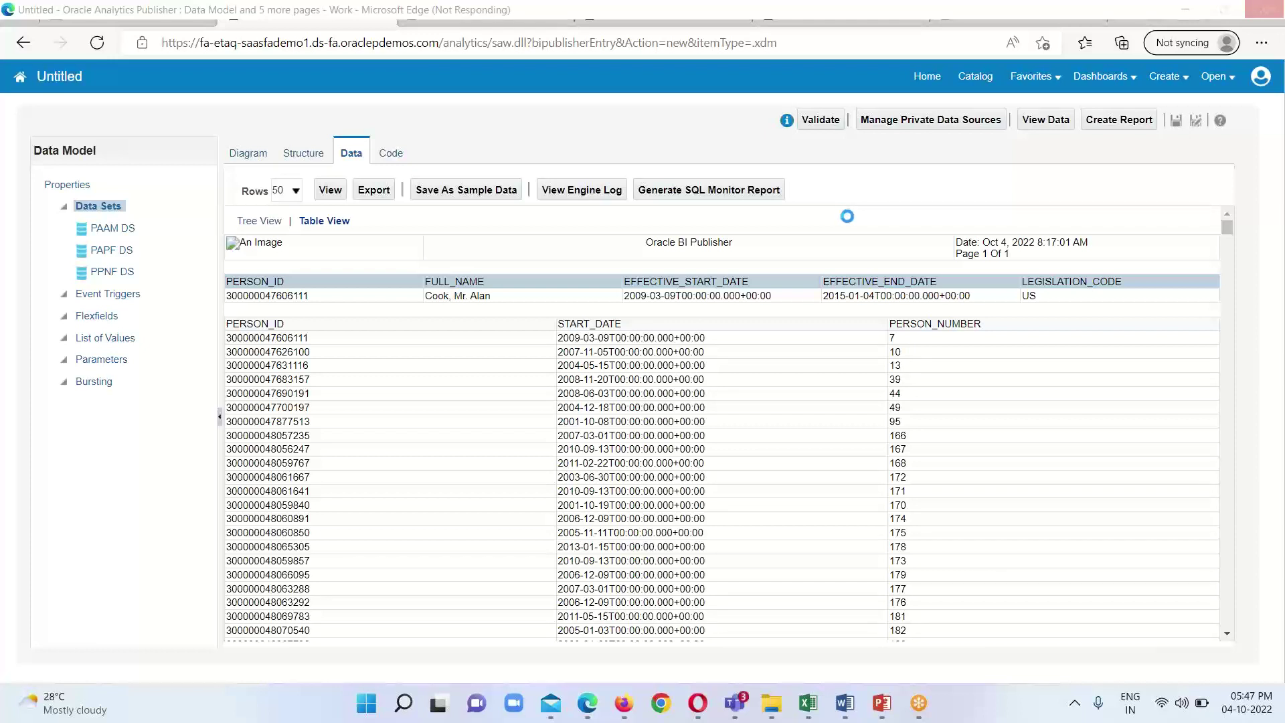
pyautogui.click(889, 702)
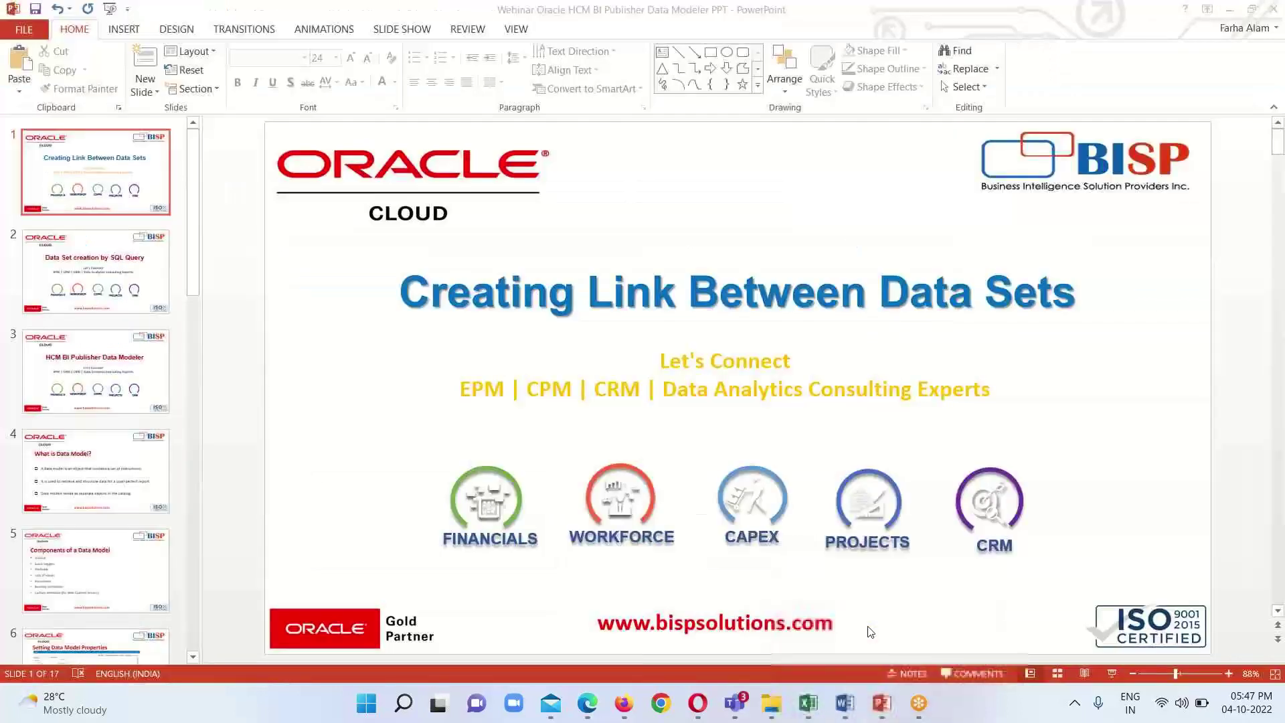